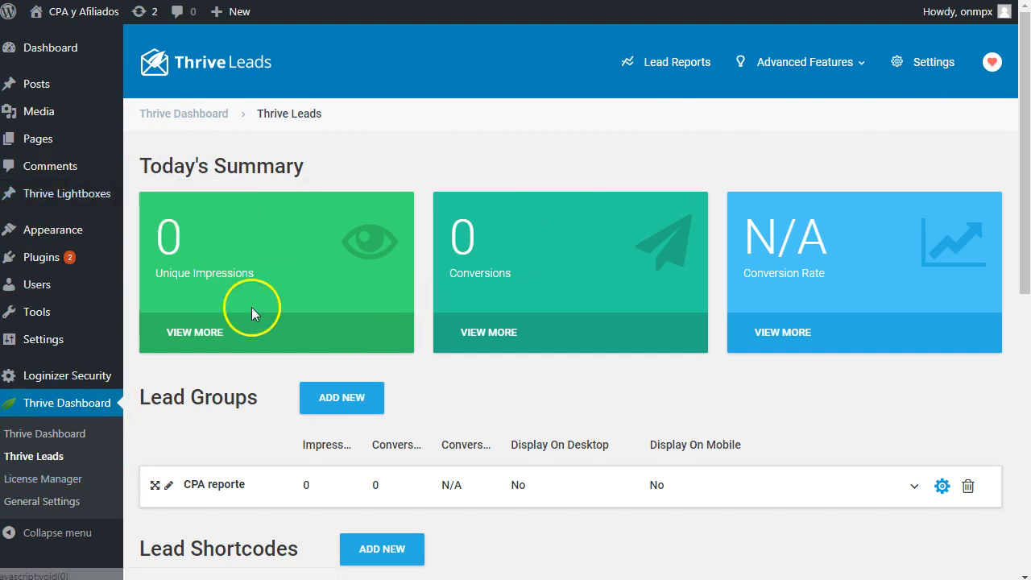
Step: Check the installed plugins list for Thrive Leads, and return to the Thrive Leads dashboard
mouse_move(41, 261)
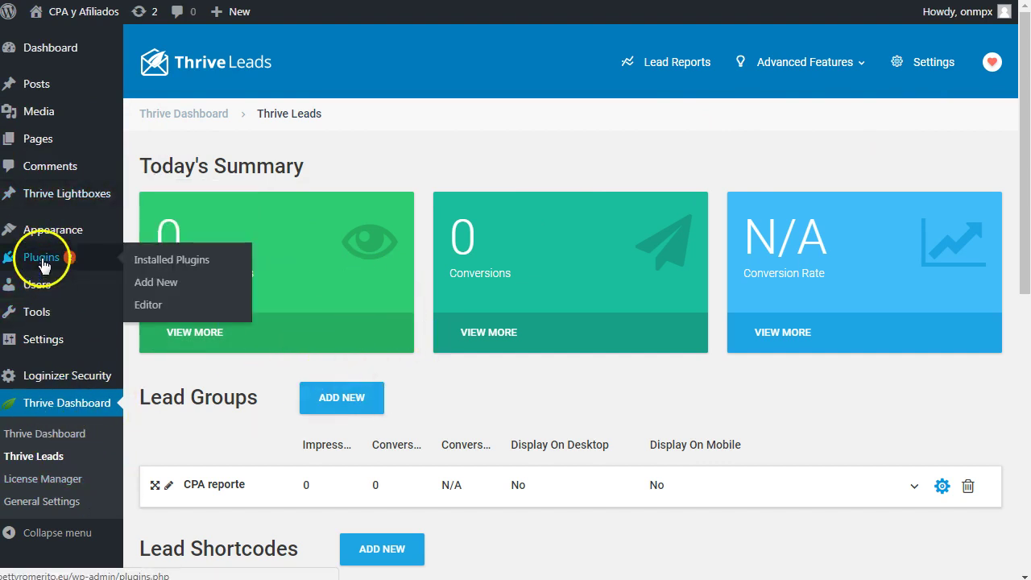
left_click(191, 262)
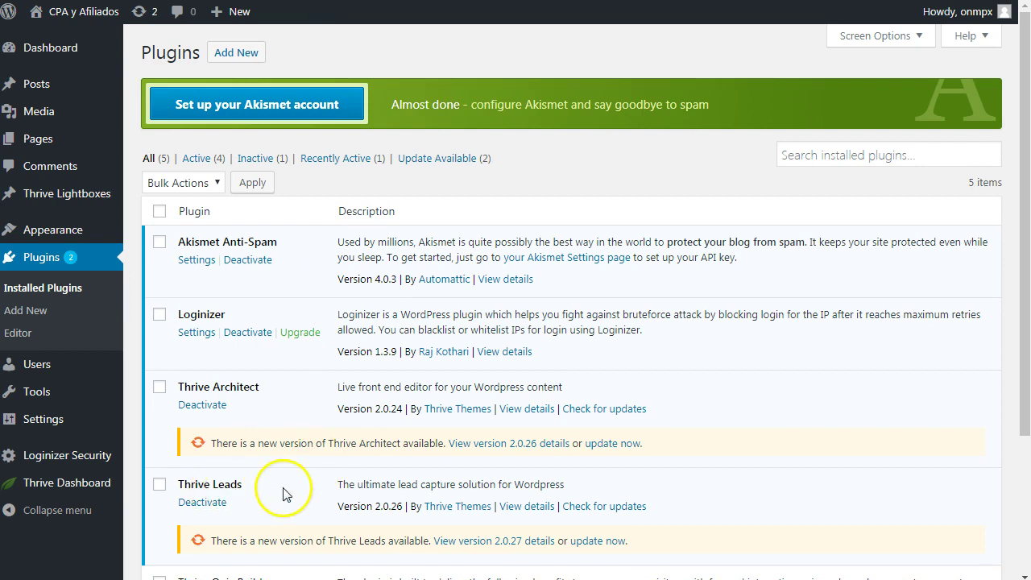
mouse_move(85, 467)
mouse_move(87, 488)
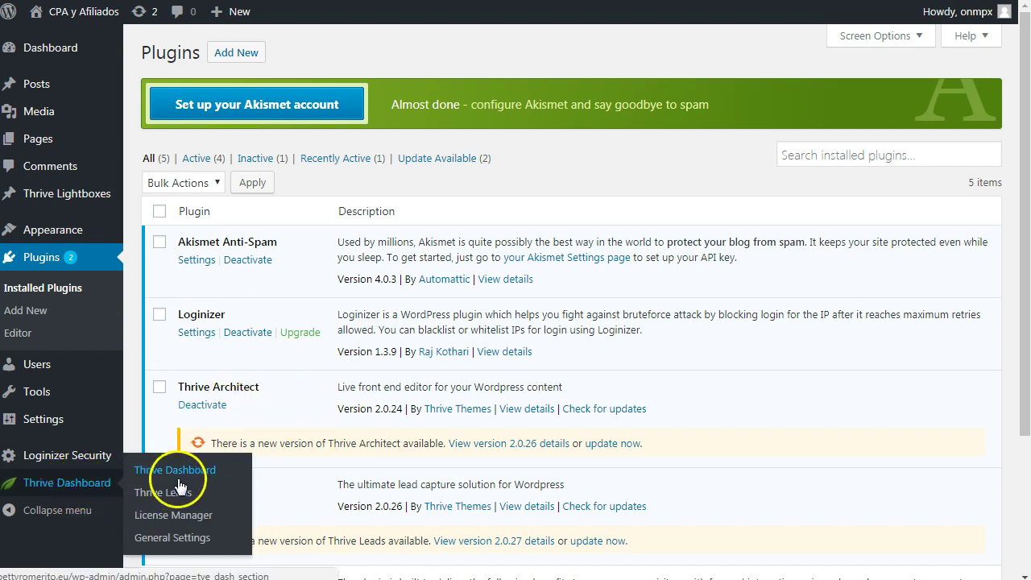
left_click(180, 498)
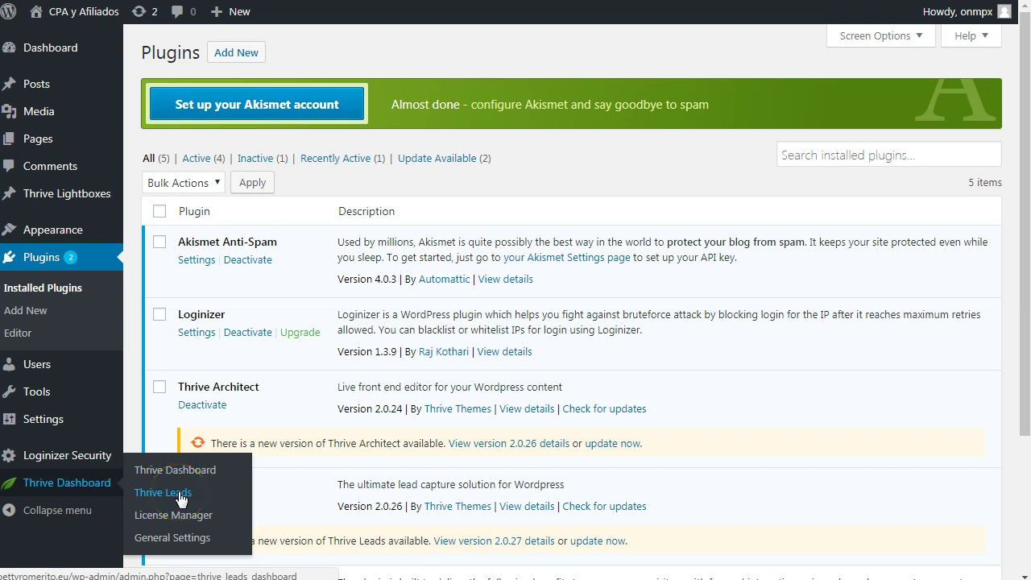
left_click(179, 495)
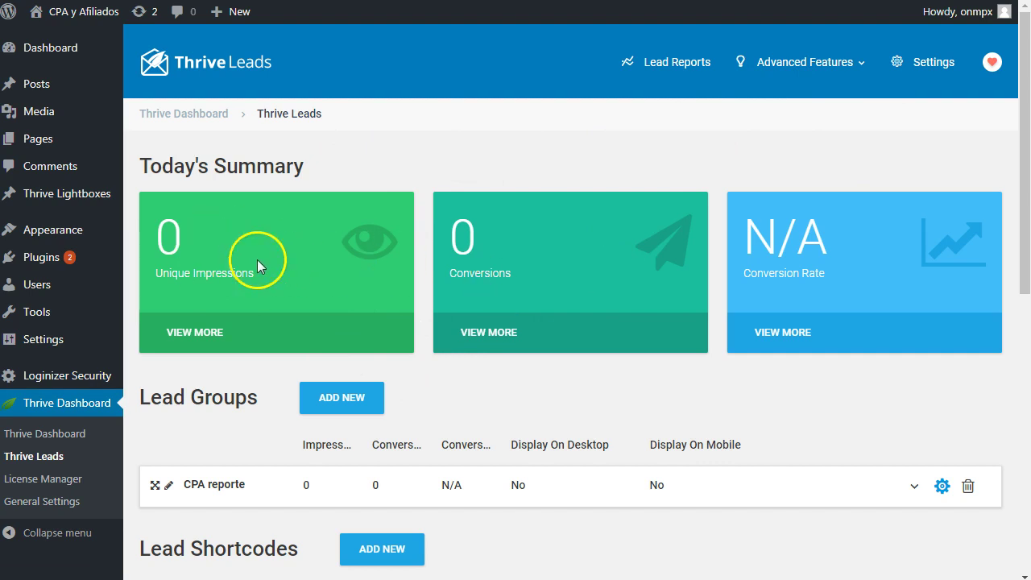
Step: Review the summary, Lead Groups, Lead Shortcodes, ThriveBoxes and Signup Segue sections of the Thrive Leads dashboard
left_click(536, 297)
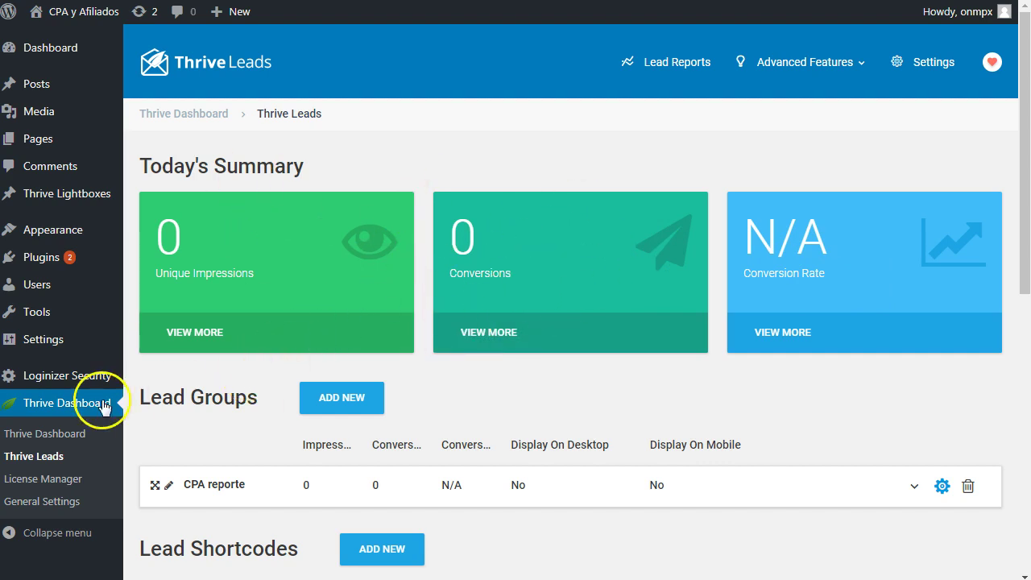
scroll(536, 265, "down", 2)
scroll(536, 262, "down", 1)
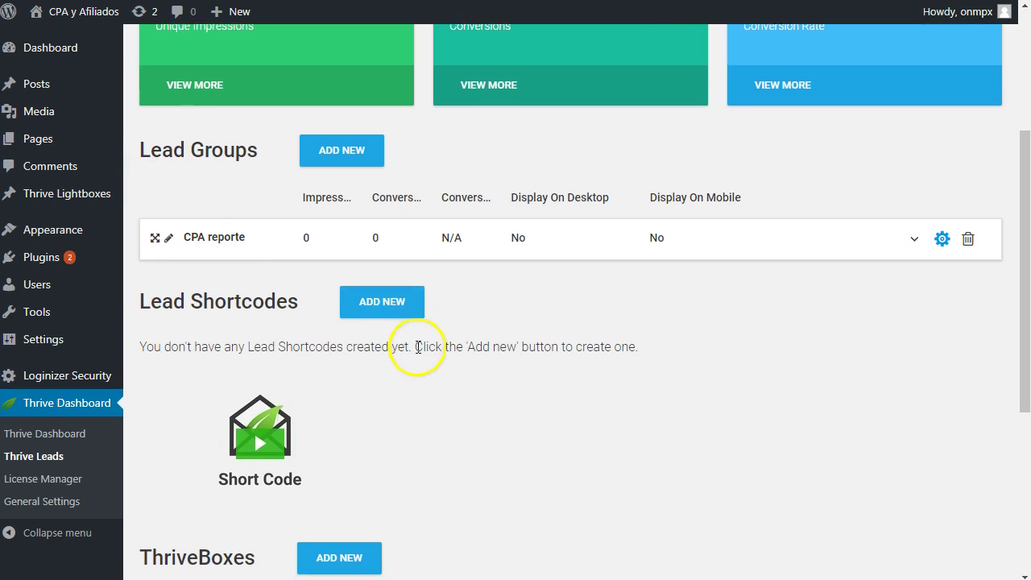
scroll(417, 352, "down", 2)
scroll(417, 352, "down", 2)
scroll(348, 276, "down", 1)
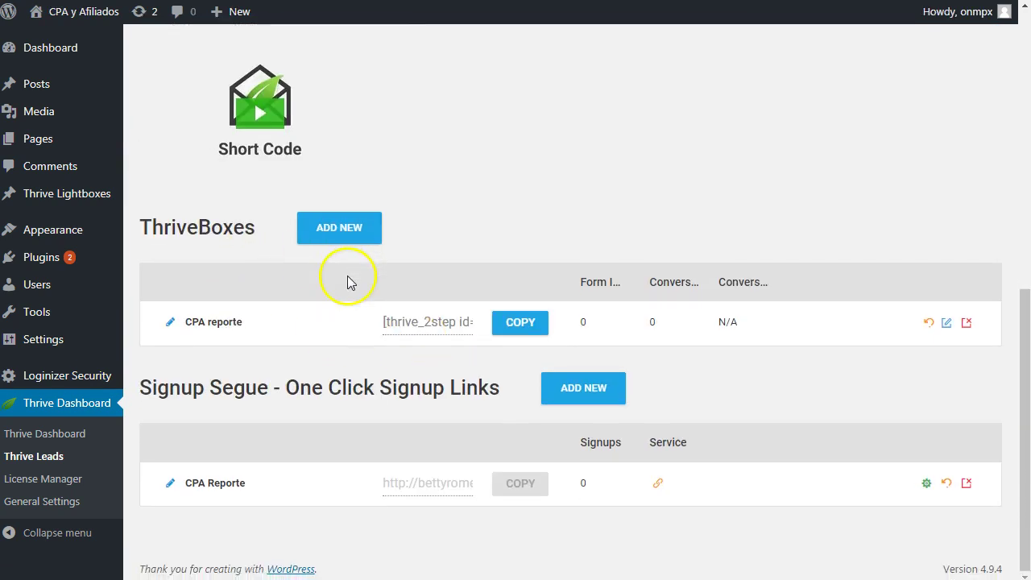
scroll(612, 318, "up", 5)
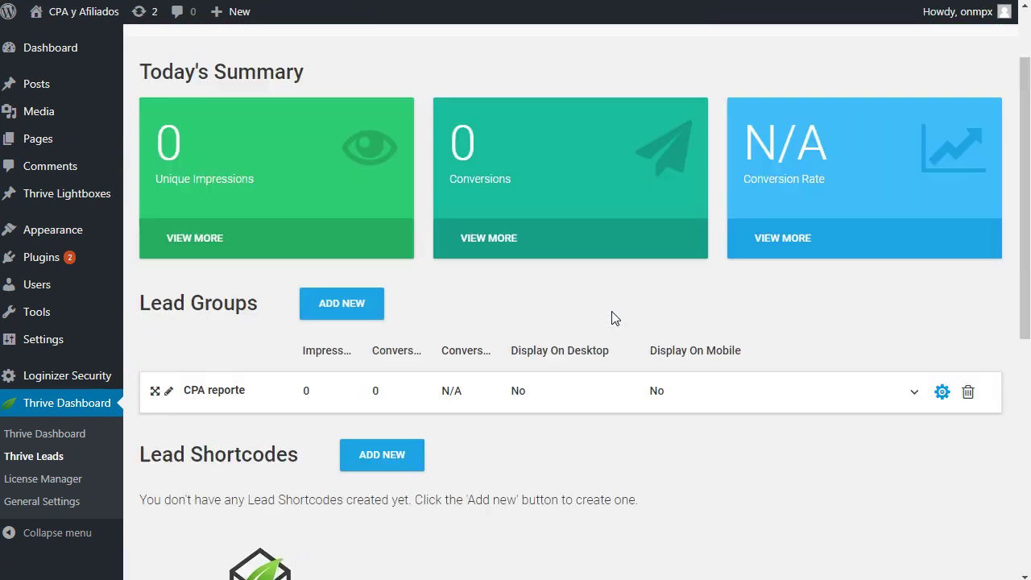
scroll(612, 318, "up", 1)
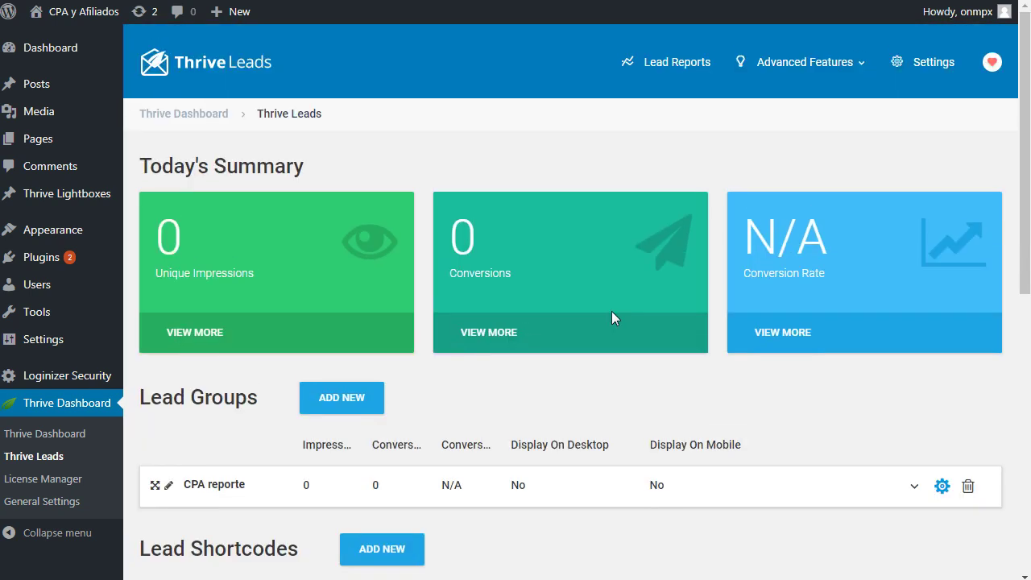
Step: Add a new lead group named "marketing online"
scroll(612, 317, "down", 1)
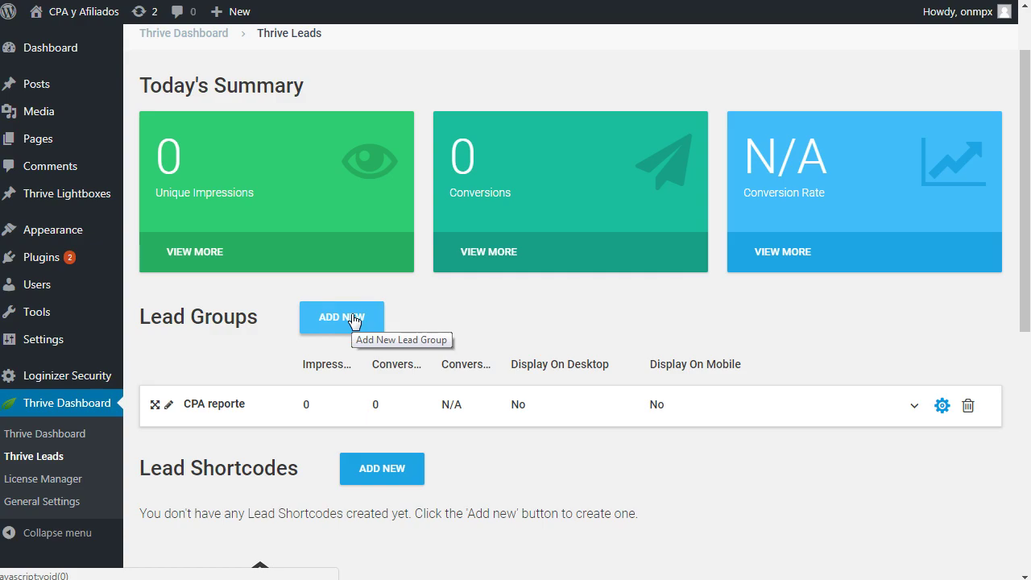
left_click(352, 319)
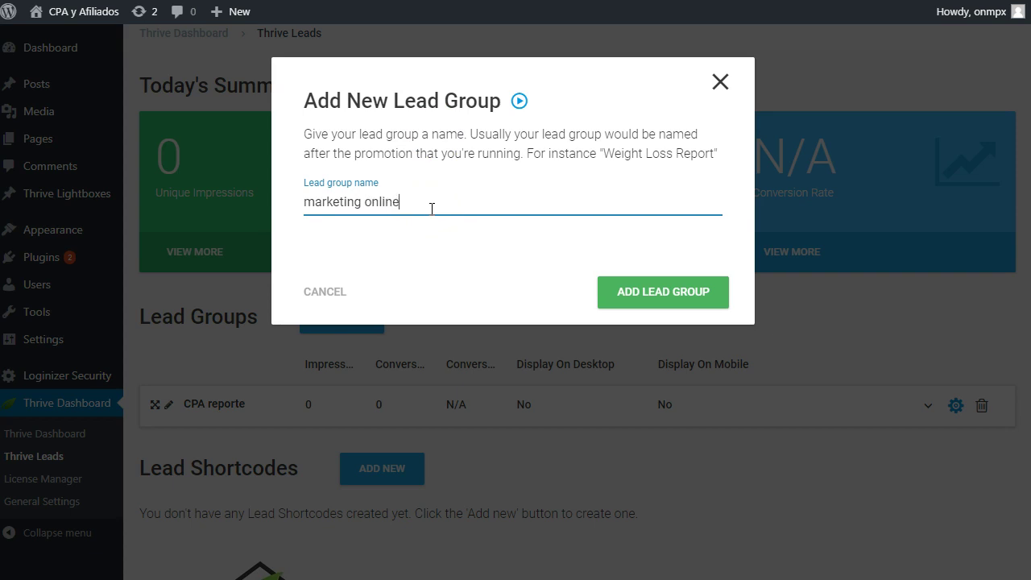
left_click(649, 291)
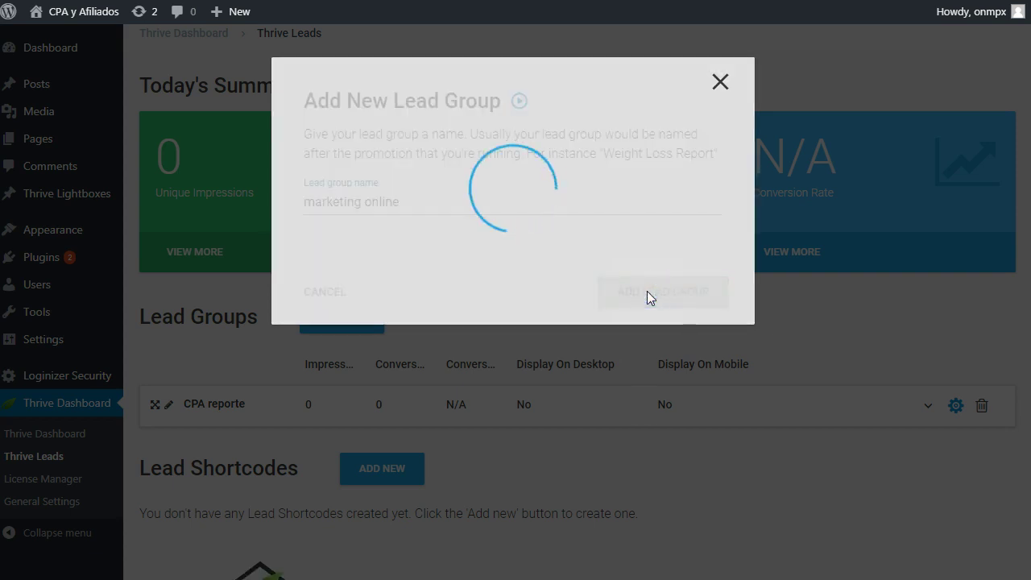
Step: Look through the available opt-in form types and add a Ribbon to the "marketing online" lead group
scroll(437, 143, "down", 5)
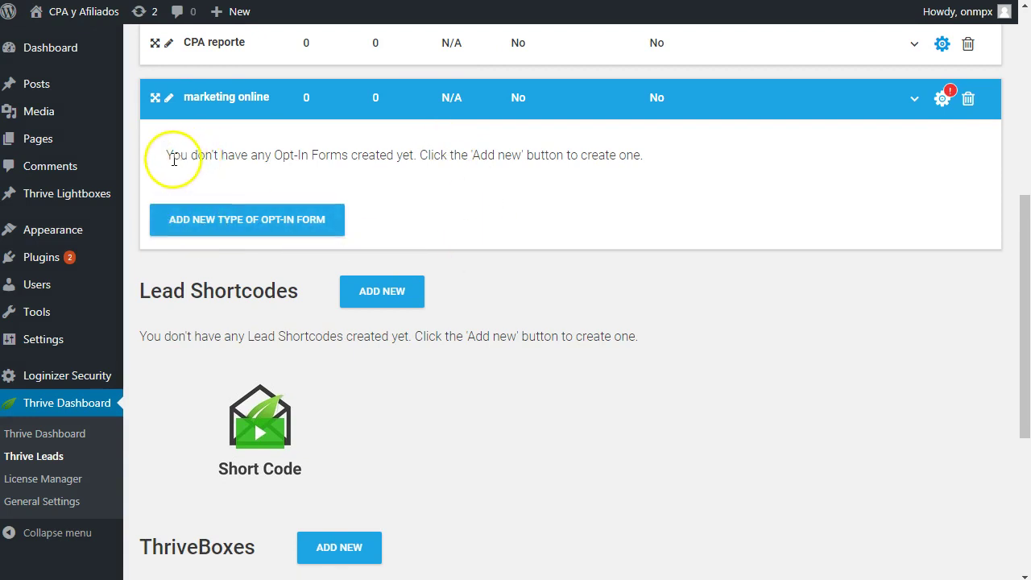
left_click_drag(274, 159, 353, 159)
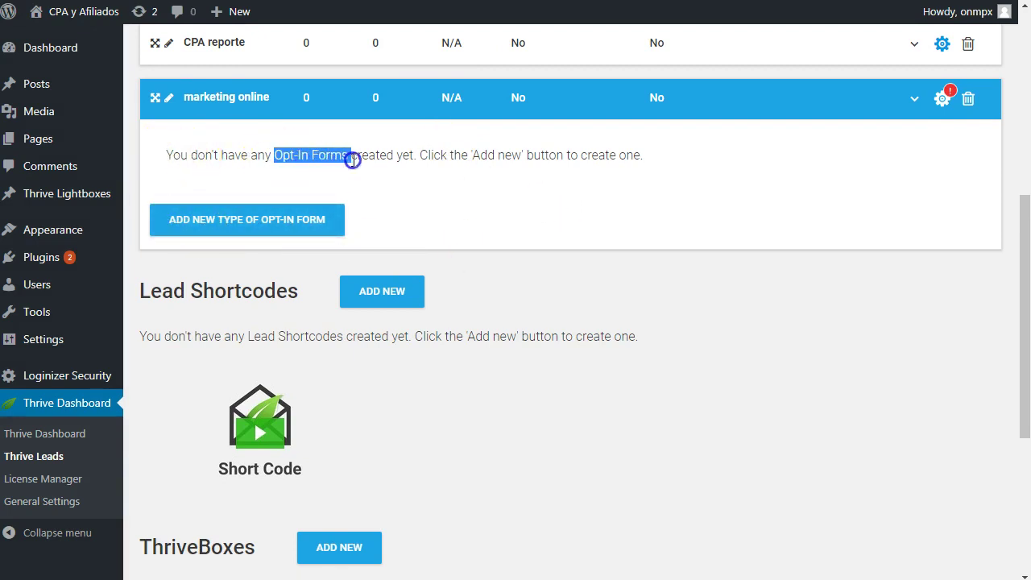
left_click(368, 157)
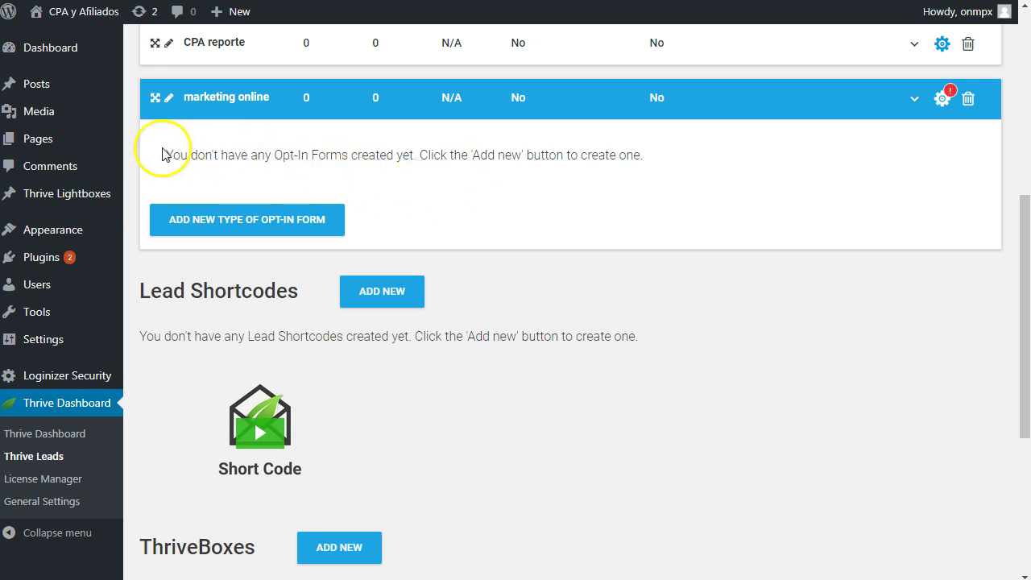
left_click(215, 228)
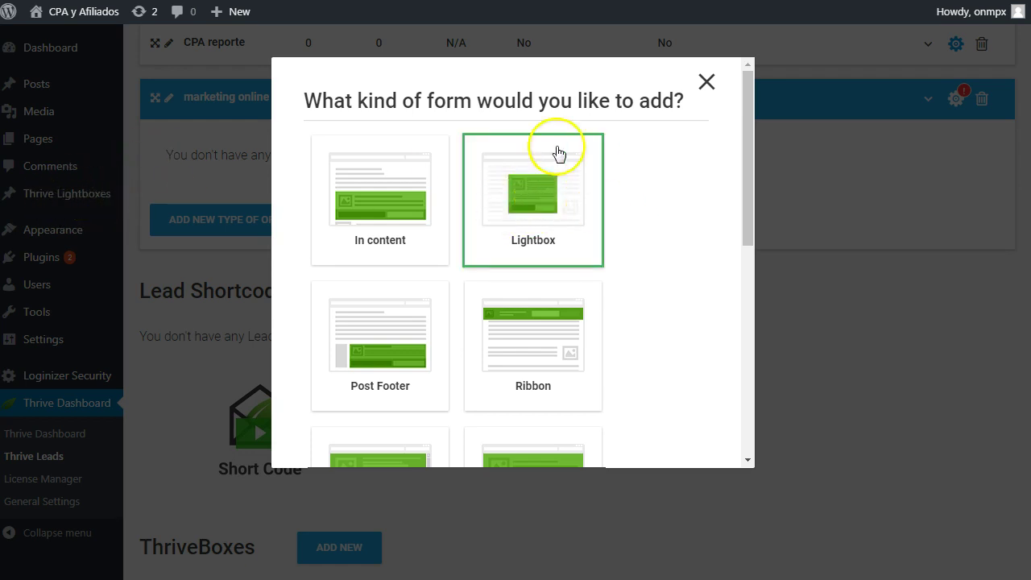
scroll(548, 223, "down", 1)
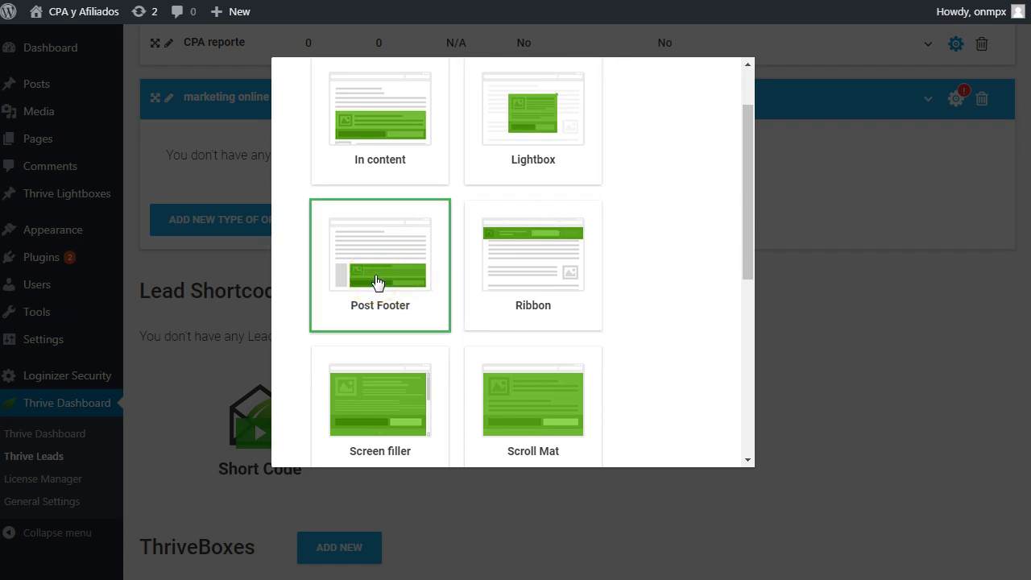
scroll(387, 278, "down", 1)
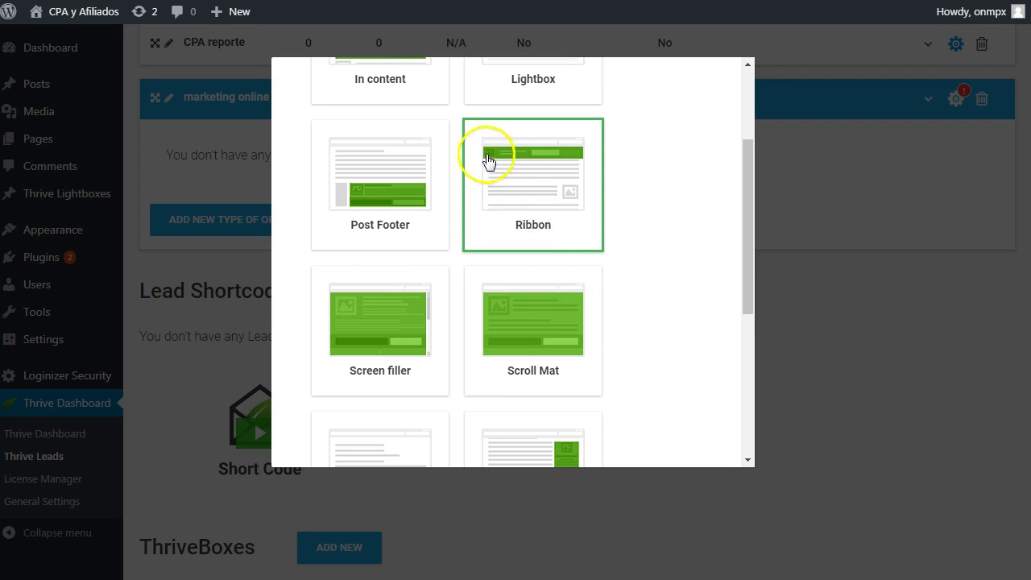
scroll(524, 173, "down", 1)
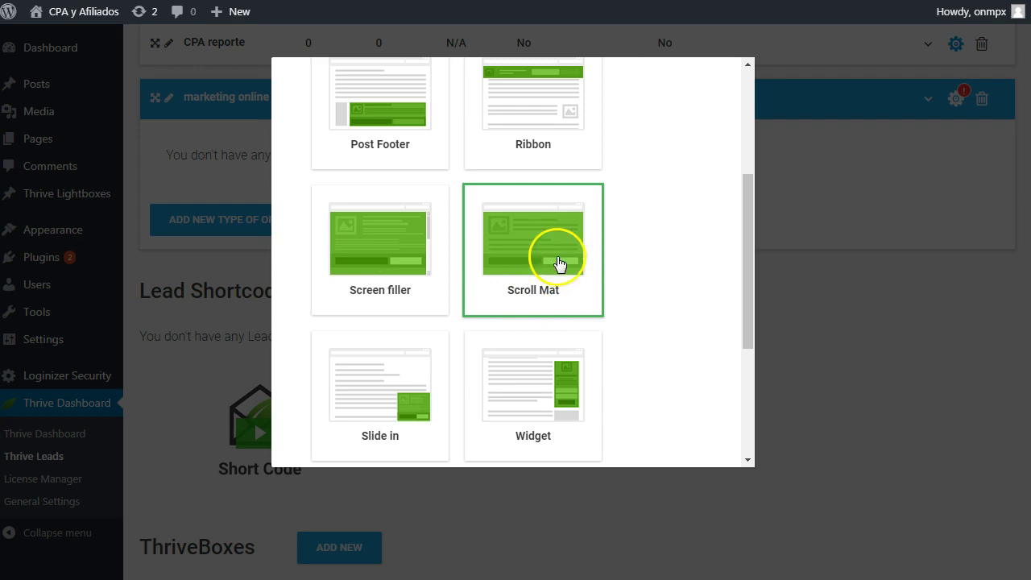
scroll(488, 249, "down", 1)
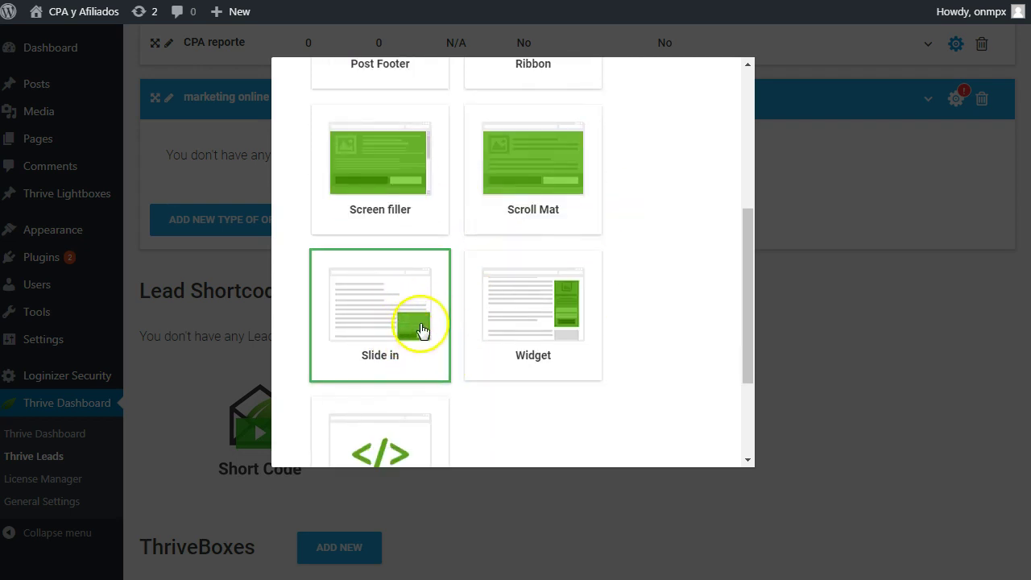
scroll(484, 322, "down", 1)
scroll(483, 273, "down", 1)
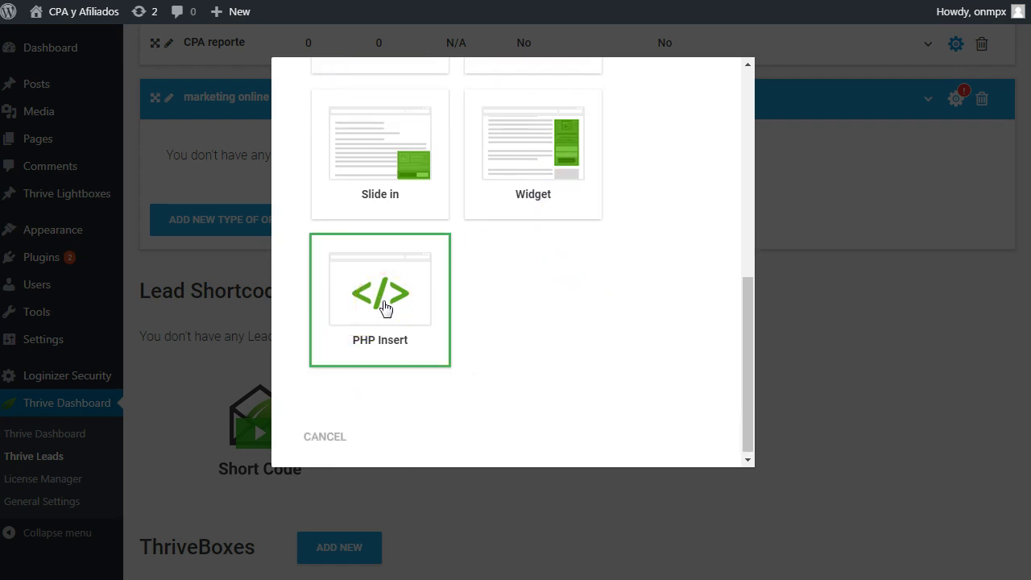
scroll(385, 308, "up", 3)
scroll(385, 307, "up", 3)
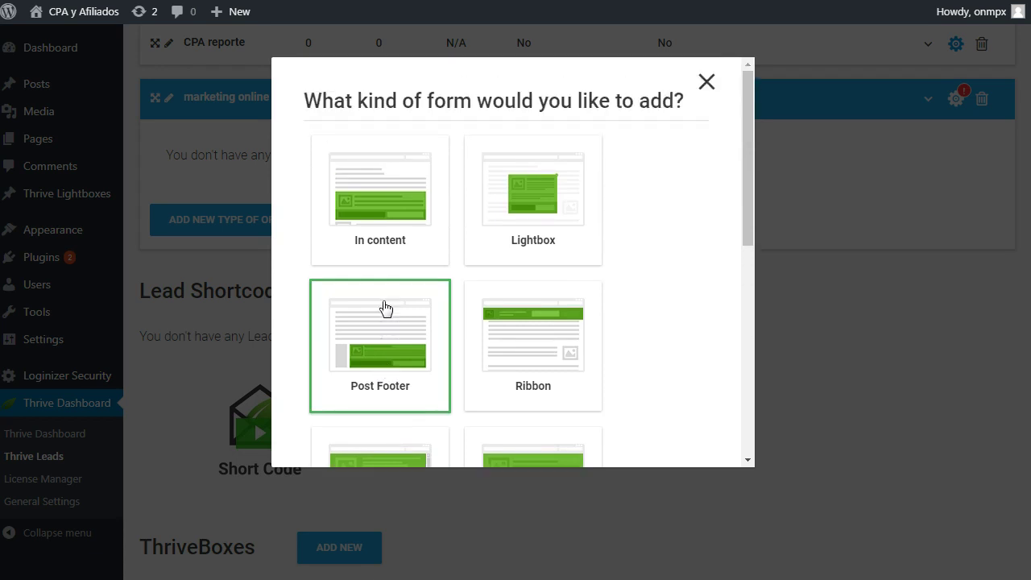
scroll(385, 308, "down", 1)
left_click(474, 264)
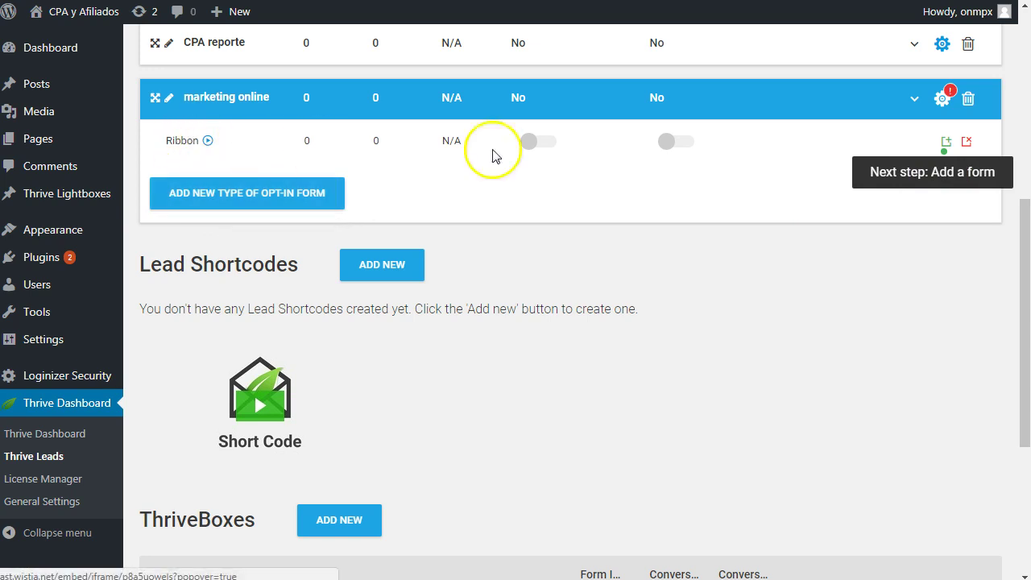
Step: Create a form named "reporte markeitng online" for the Ribbon of the "marketing online" lead group
left_click(947, 144)
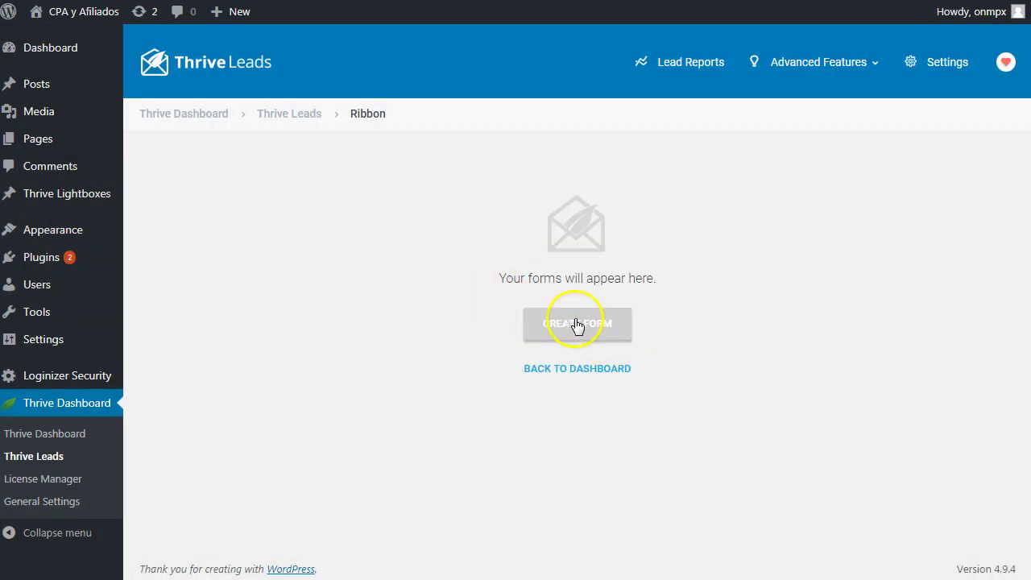
left_click(578, 324)
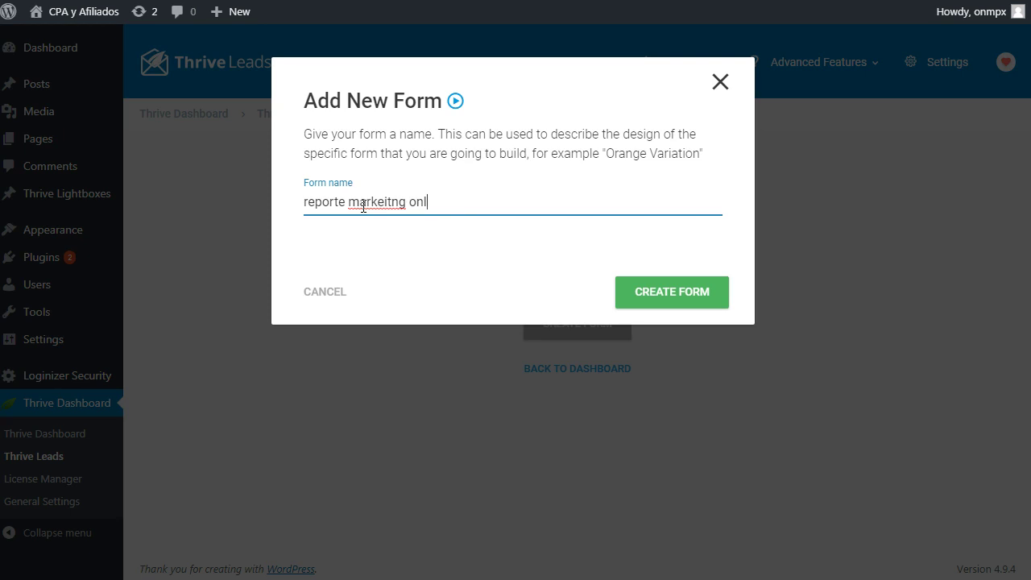
left_click(700, 296)
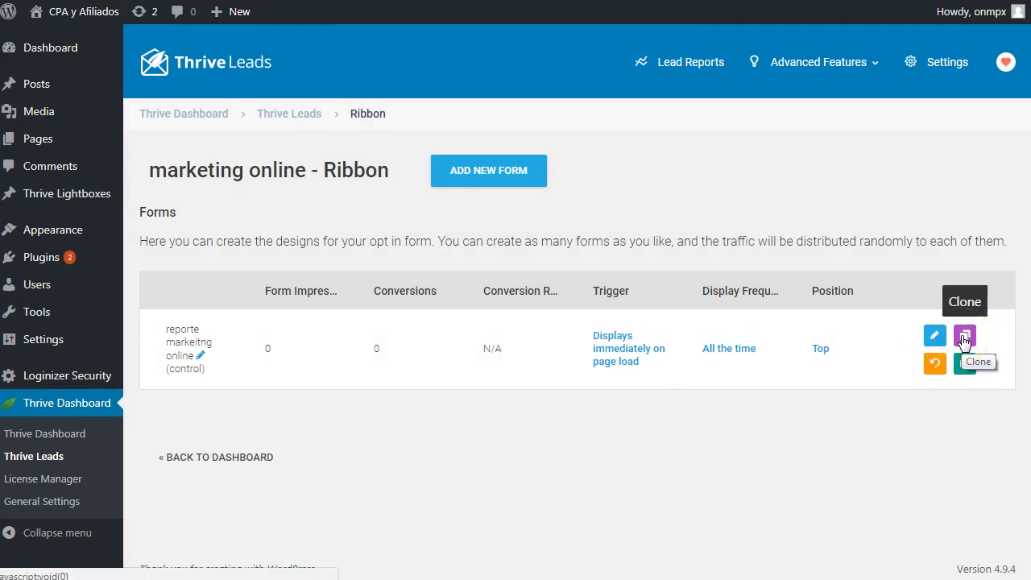
Step: Open the design of the "reporte markeitng online" form, look through the opt-in templates and apply Set 001
left_click(967, 366)
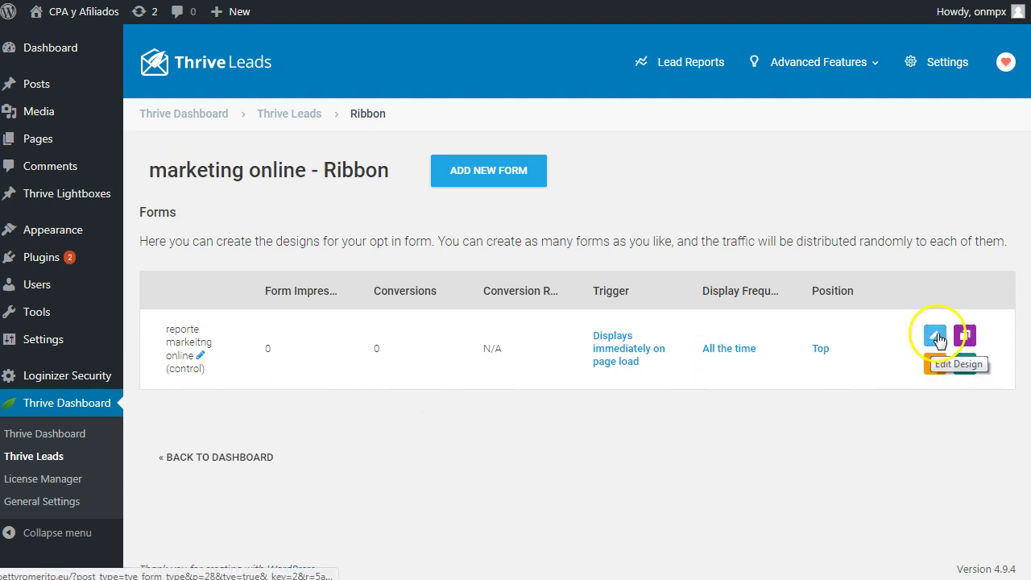
left_click(935, 336)
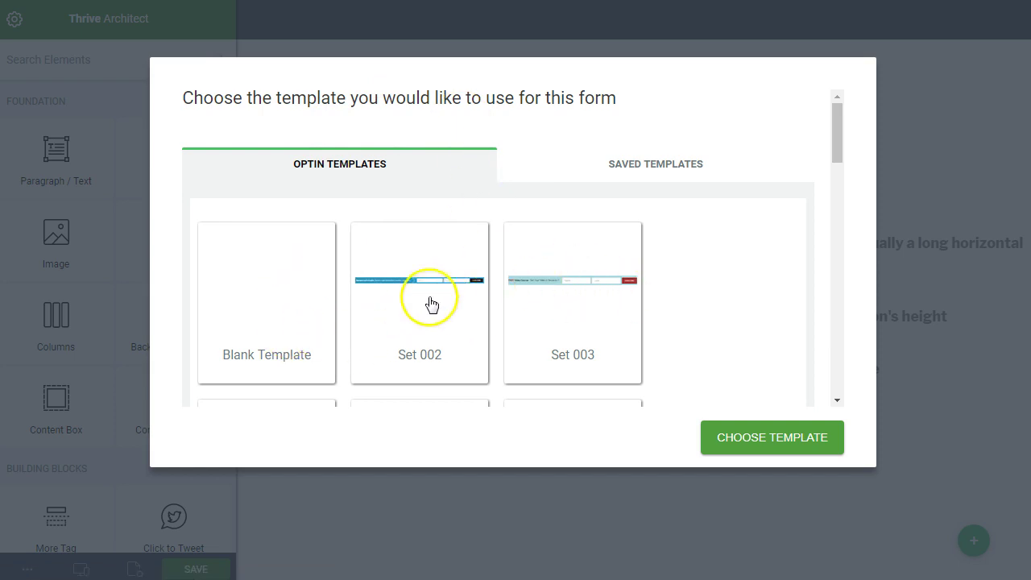
scroll(571, 328, "down", 3)
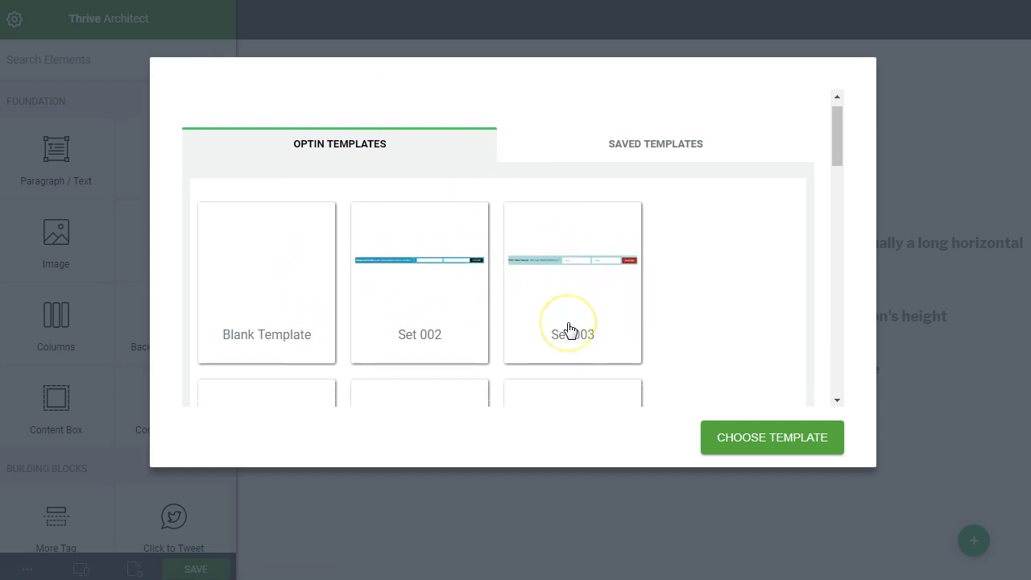
scroll(569, 329, "up", 1)
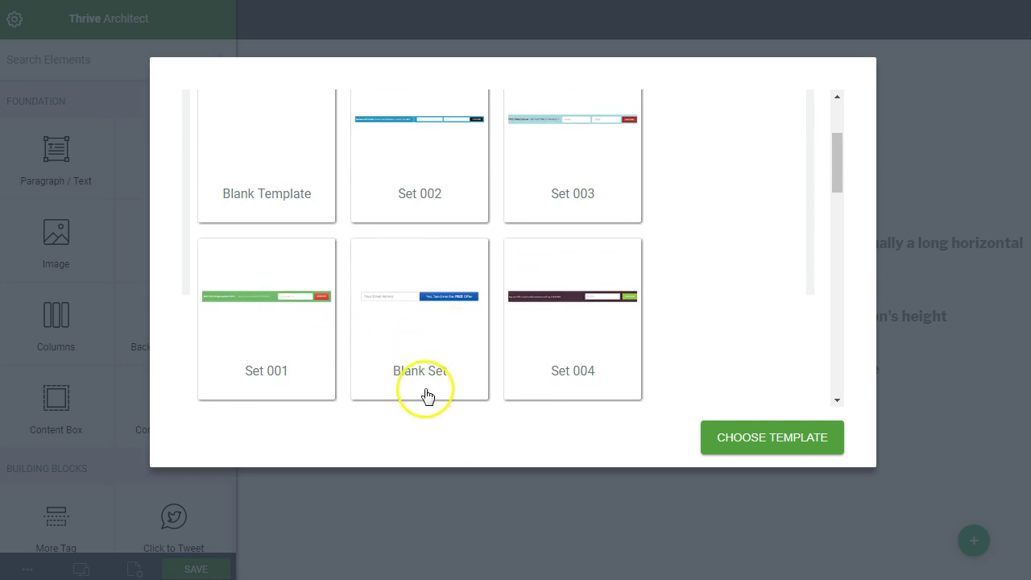
scroll(251, 344, "down", 5)
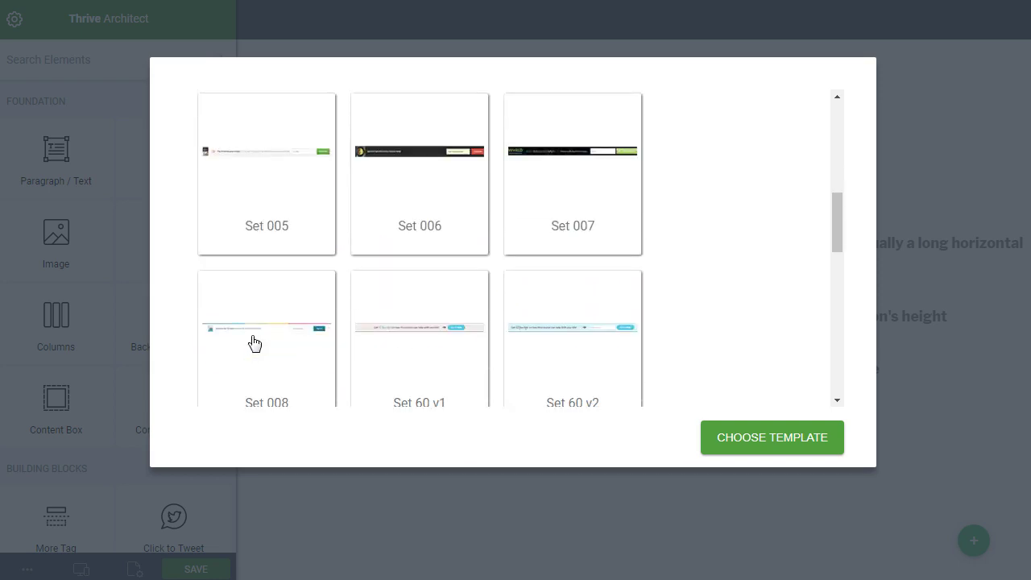
scroll(255, 344, "down", 8)
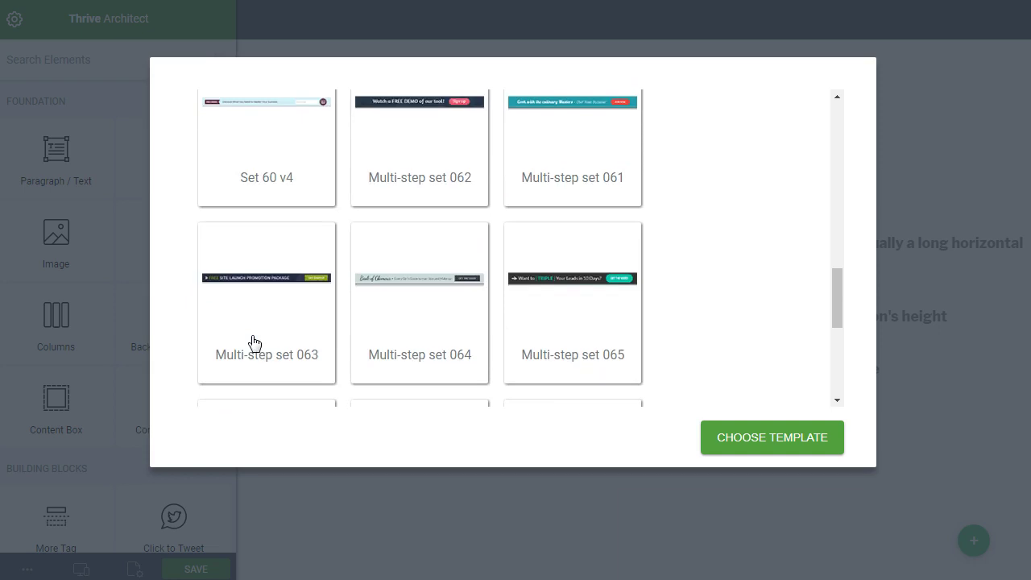
scroll(254, 344, "down", 3)
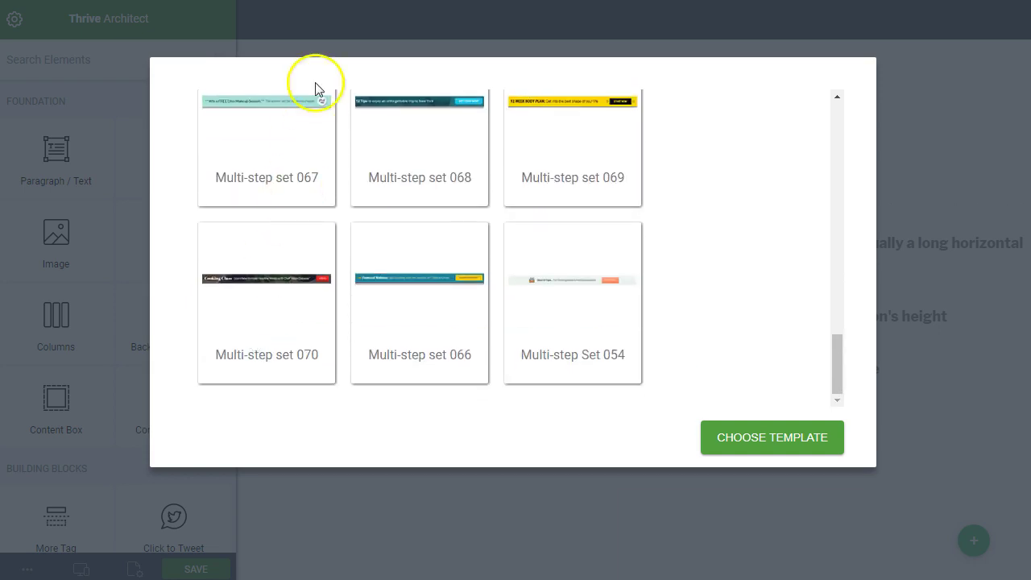
scroll(424, 269, "up", 10)
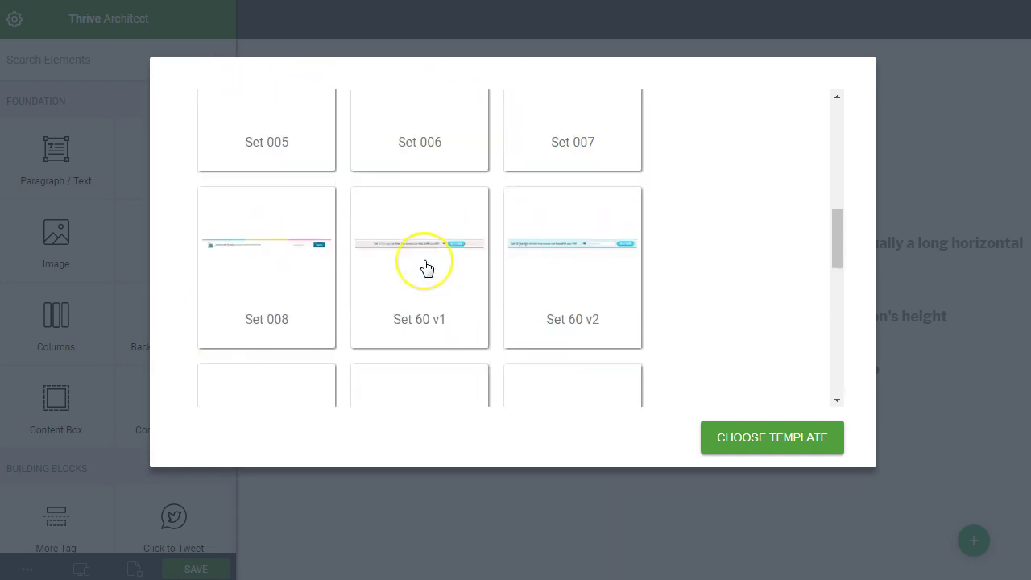
scroll(423, 269, "up", 10)
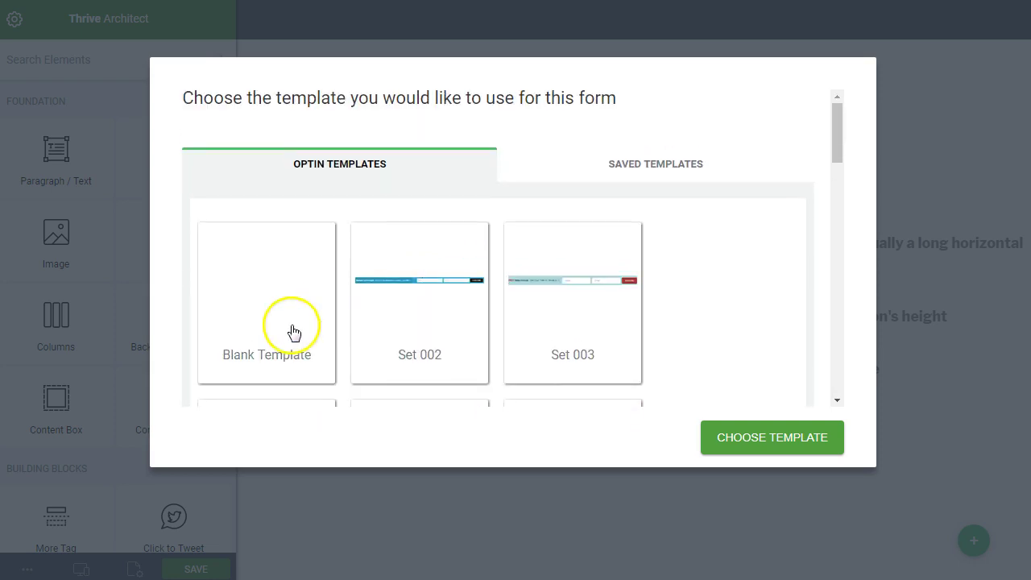
scroll(278, 318, "down", 5)
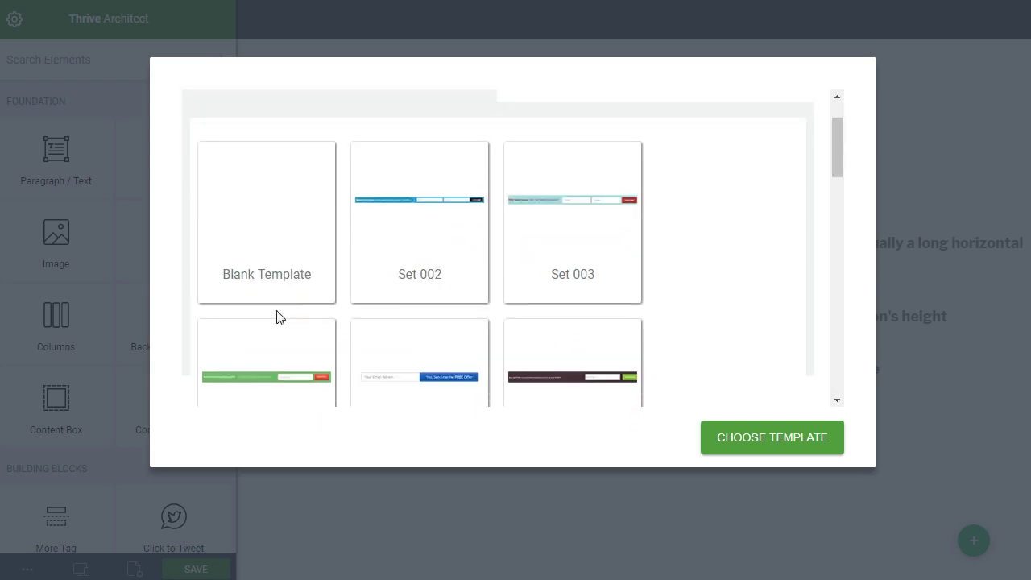
scroll(279, 318, "down", 2)
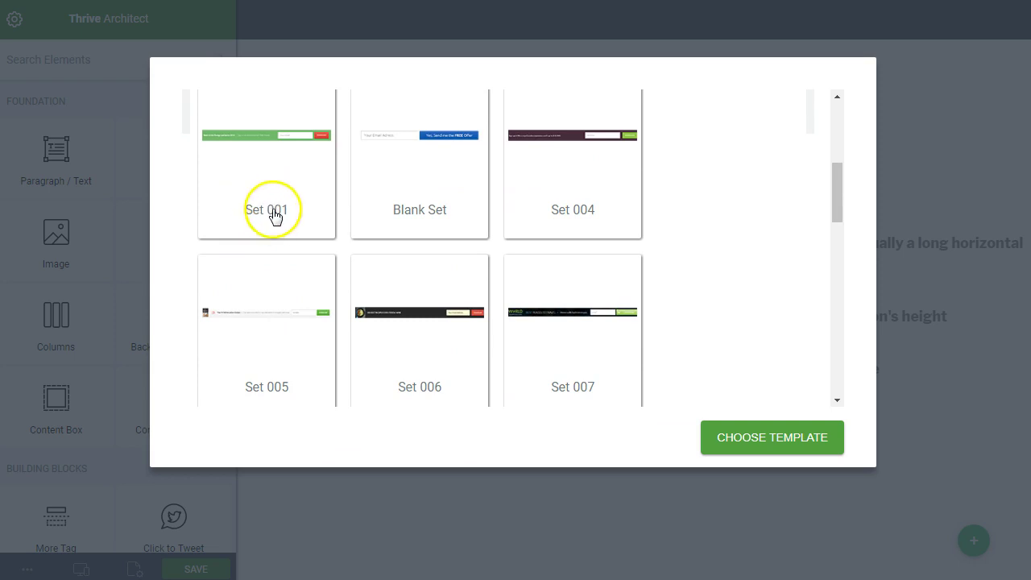
left_click(780, 440)
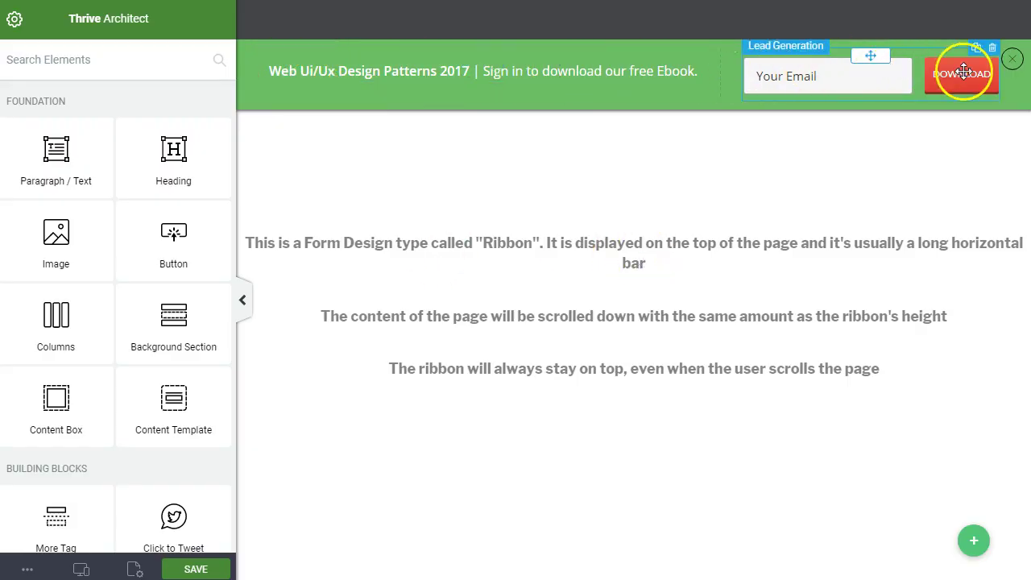
Step: Replace the bold ribbon headline "Web Ui/Ux Design Patterns 2017" with "Estrategias de Marketing Online"
left_click(412, 73)
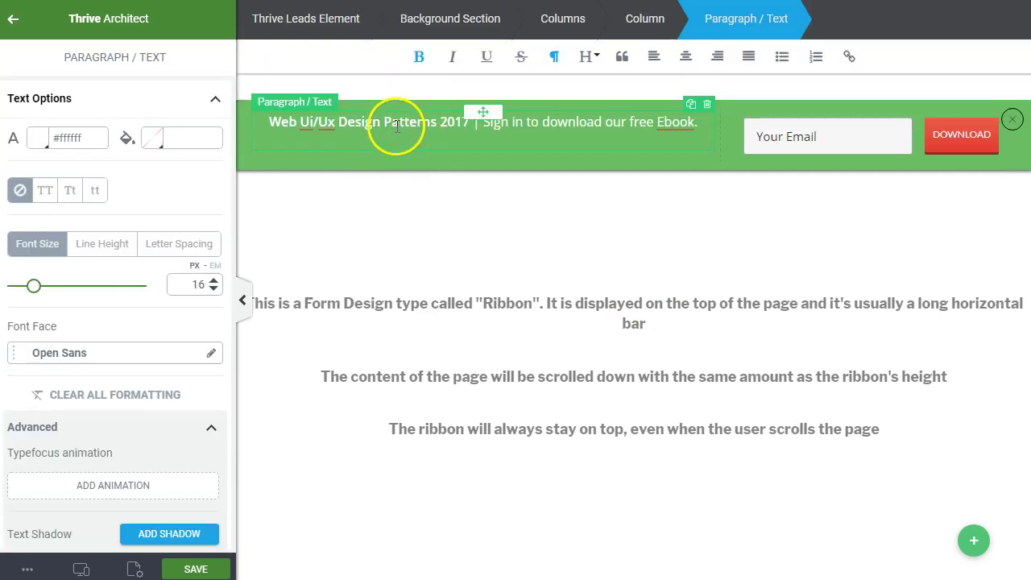
left_click(392, 123)
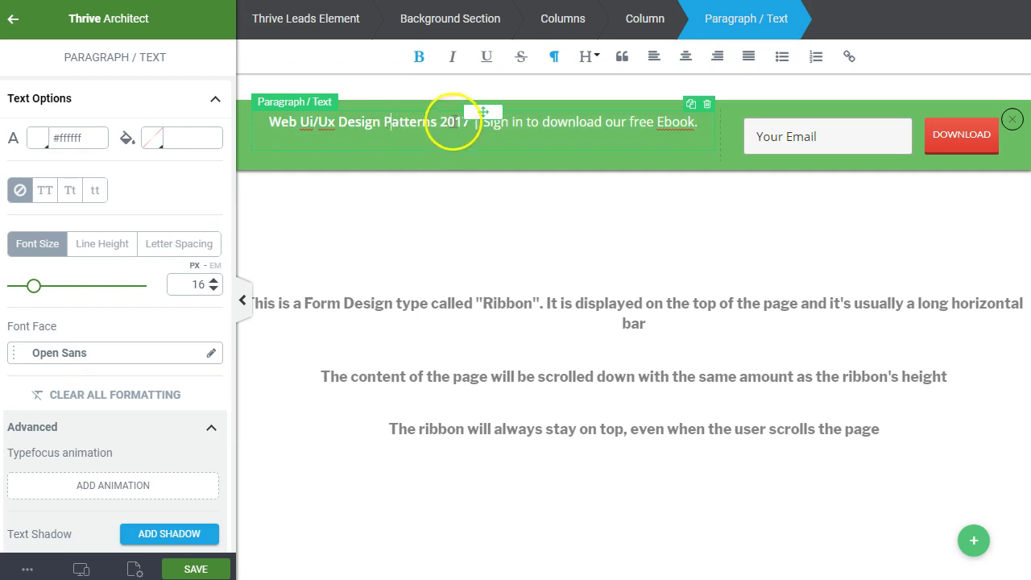
left_click_drag(474, 119, 324, 133)
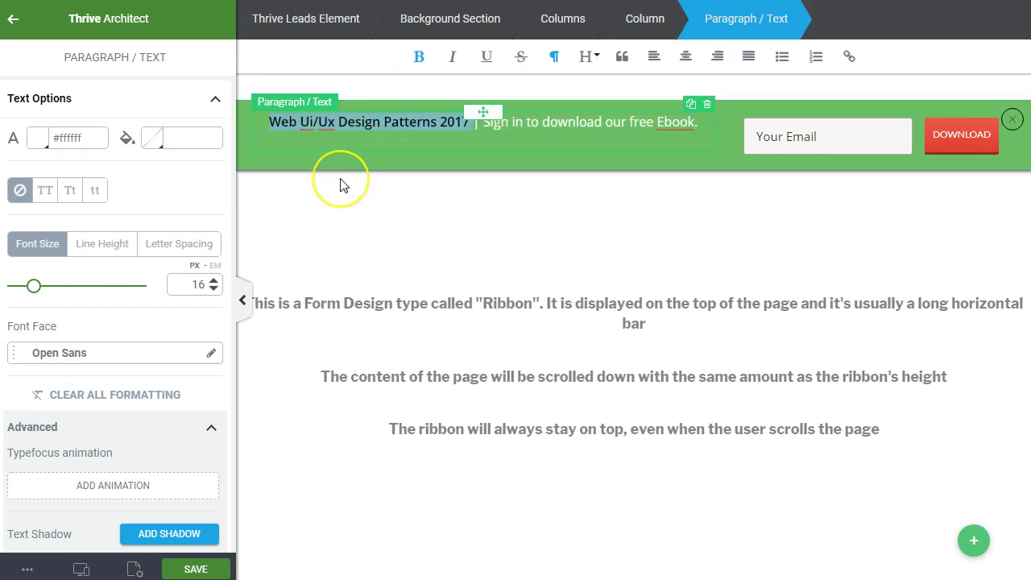
type("Esra")
key("BackSpace")
type("ahe")
key("BackSpace")
key("BackSpace")
key("BackSpace")
key("BackSpace")
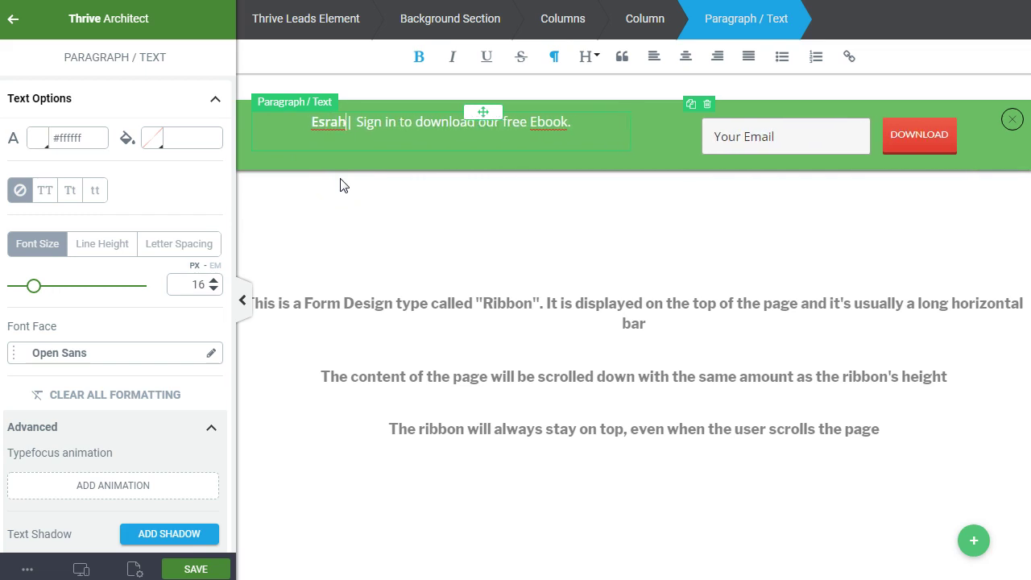
type("trategias de M")
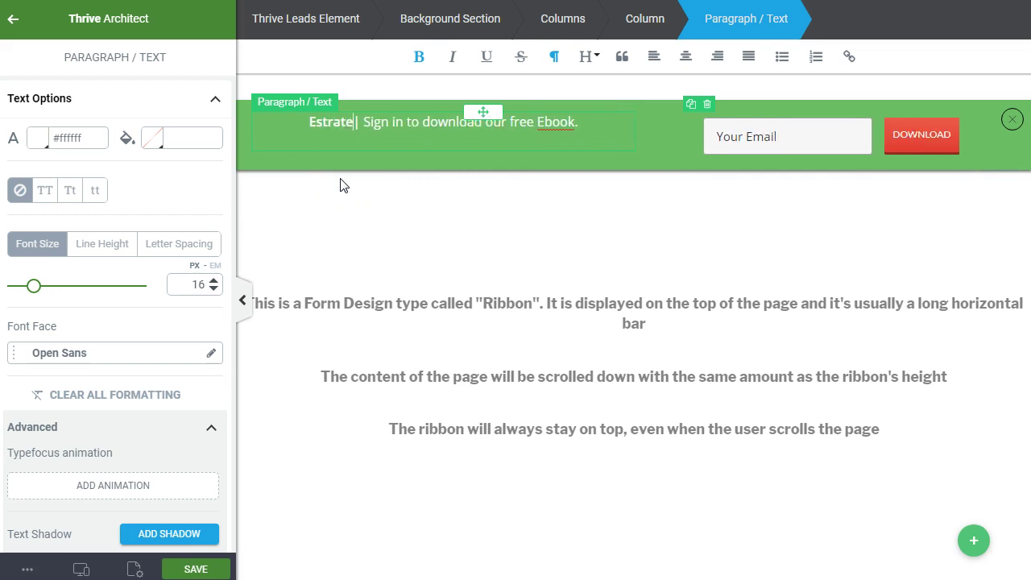
type("arketing O")
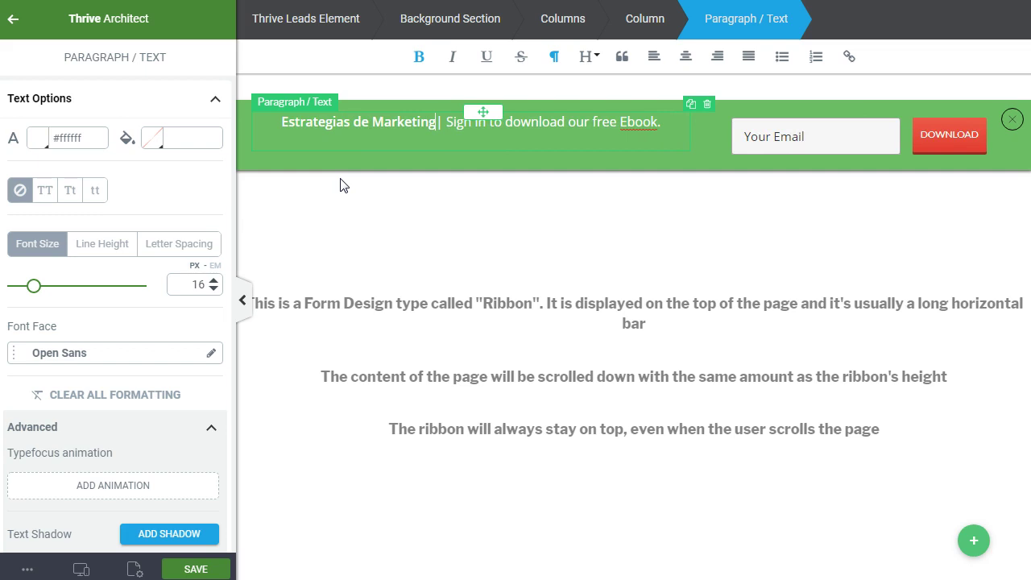
type("nline")
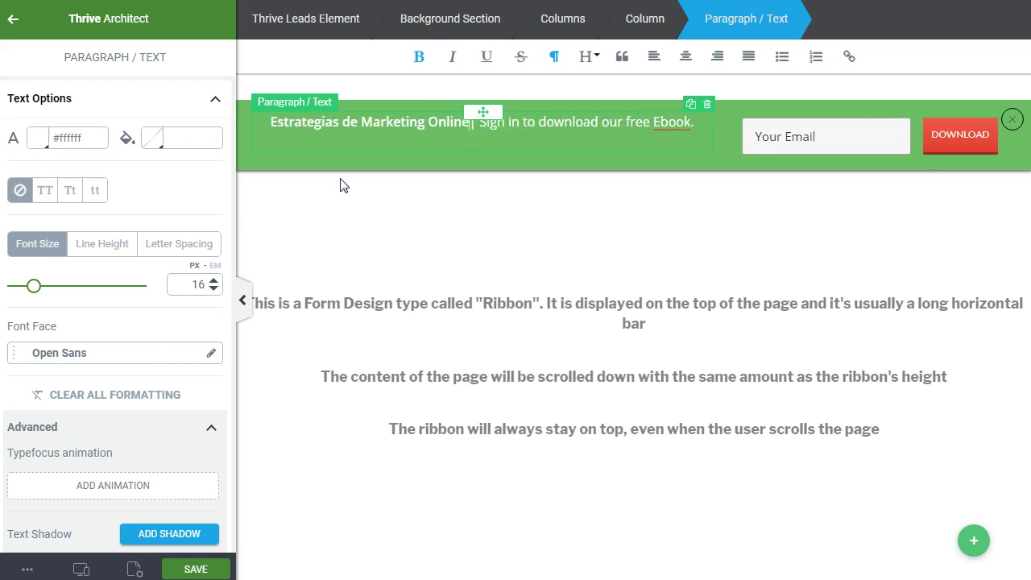
Step: Replace the ribbon's "Sign in to download our free Ebook" text with "suscribete gratis a las estrategias"
left_click_drag(690, 122, 532, 129)
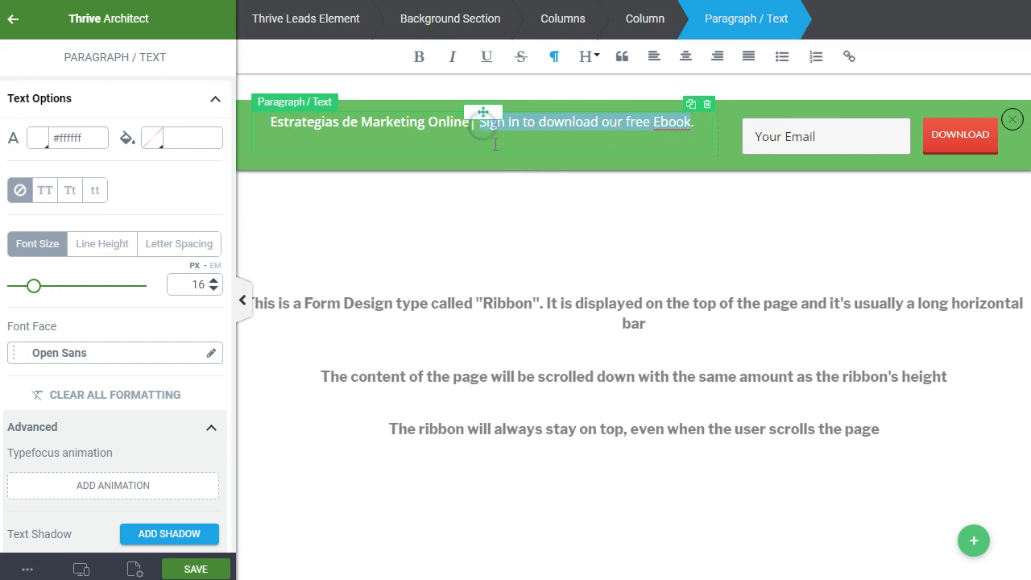
type("suscribete gratis")
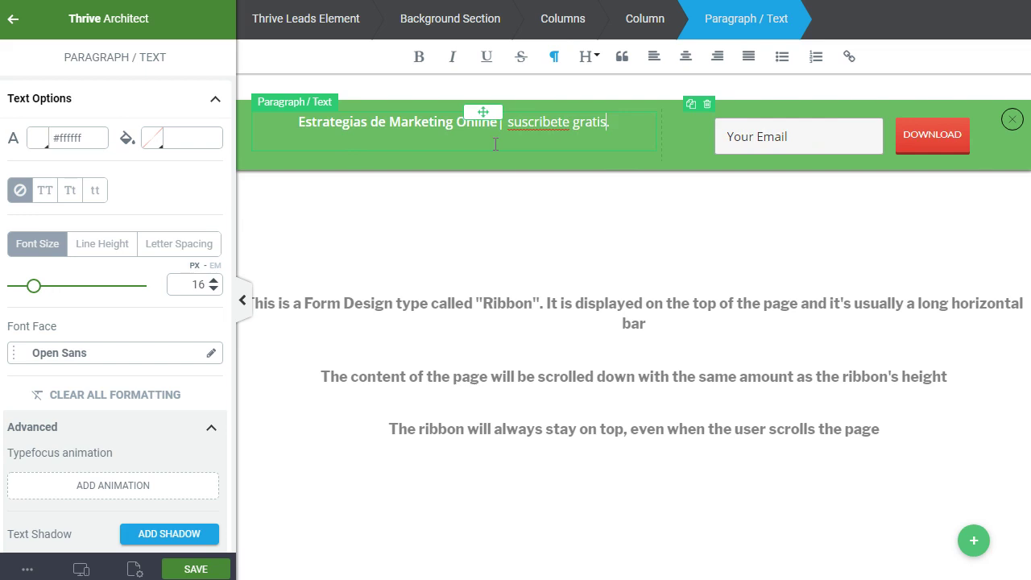
type(" a las estrategias")
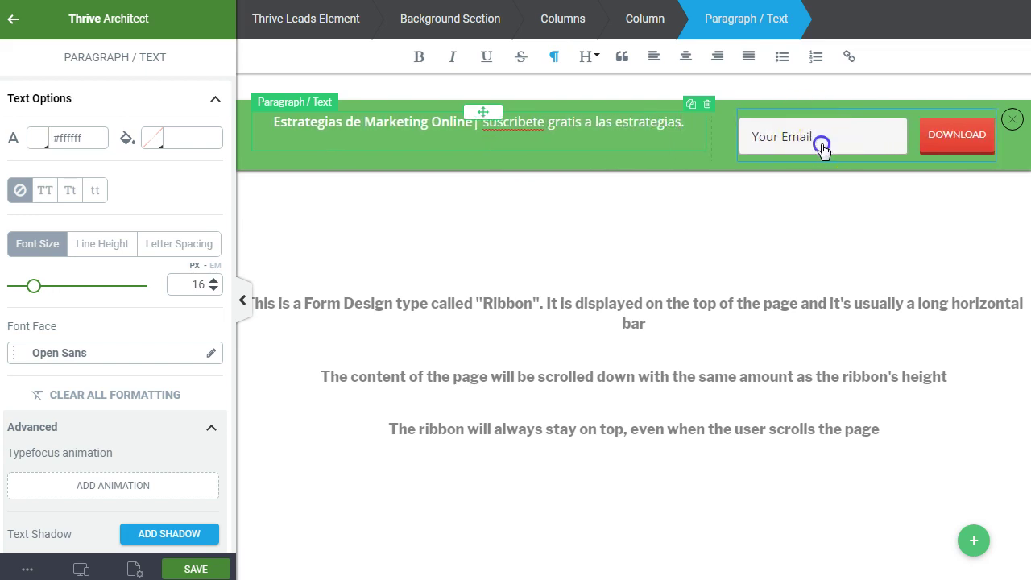
Step: Select the ribbon's Lead Generation element and review its form, background, border, responsive, shadow and style options
scroll(759, 137, "down", 1)
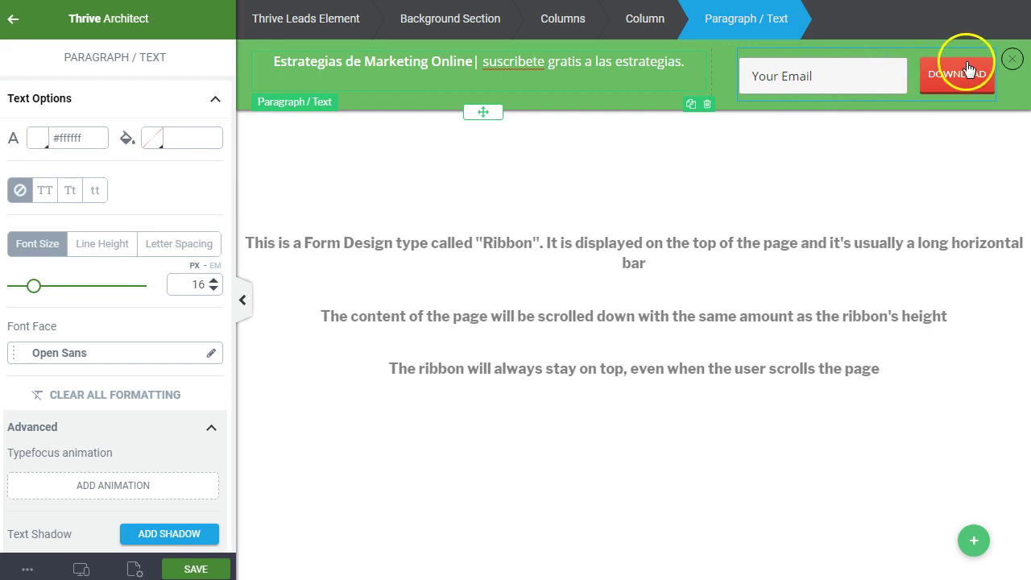
left_click(743, 94)
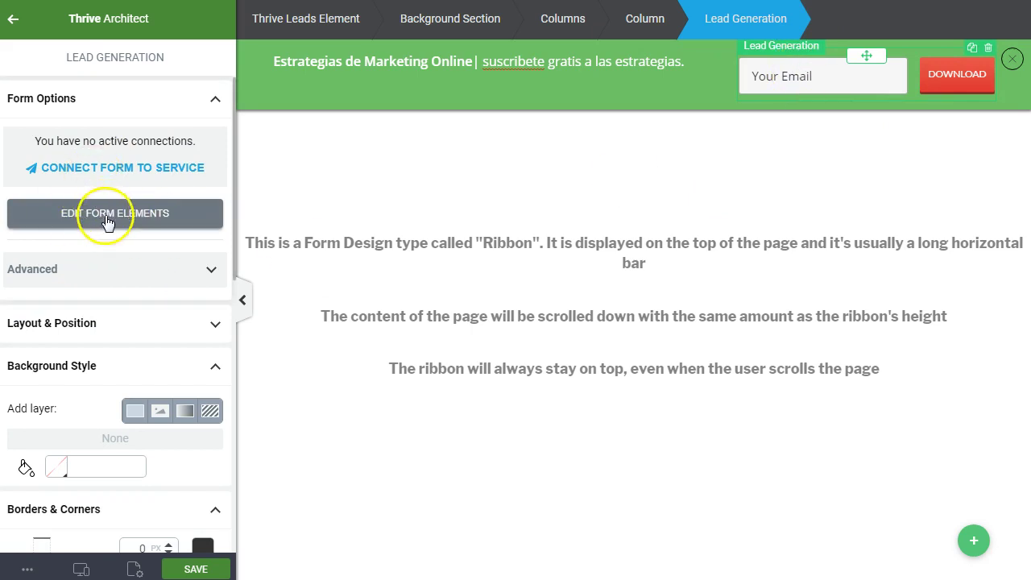
scroll(125, 221, "down", 2)
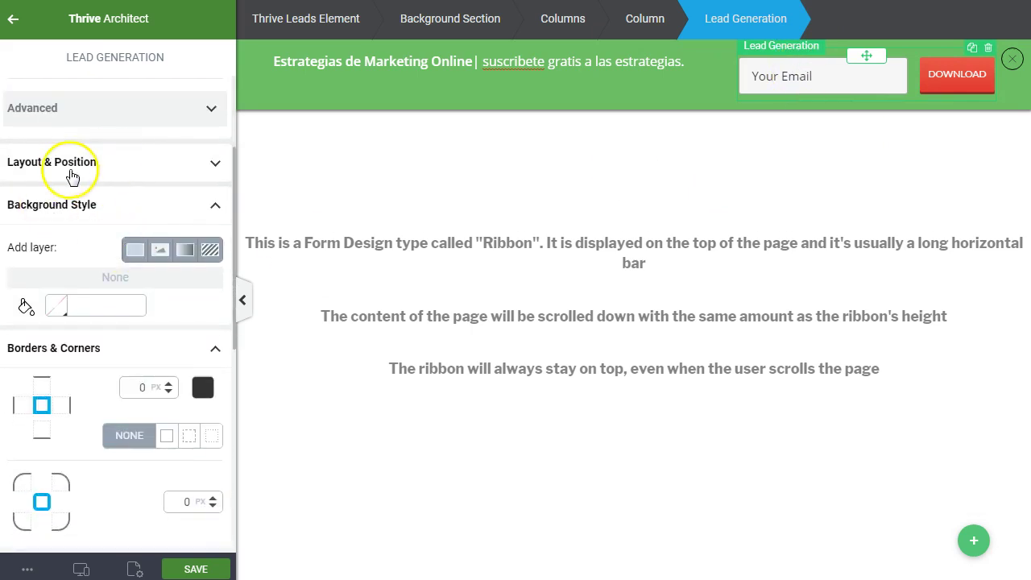
scroll(76, 253, "down", 5)
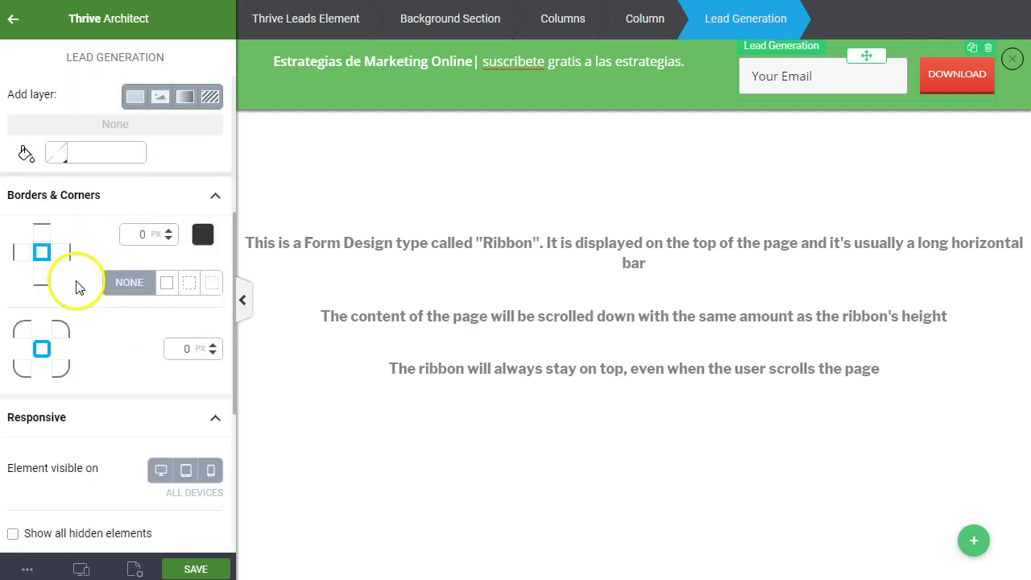
scroll(89, 334, "down", 1)
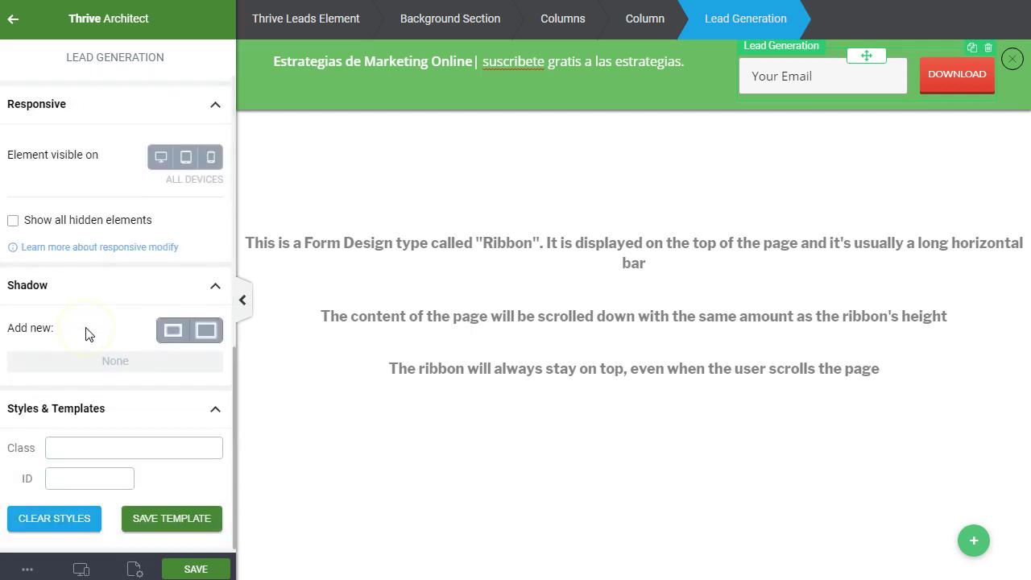
scroll(89, 334, "up", 8)
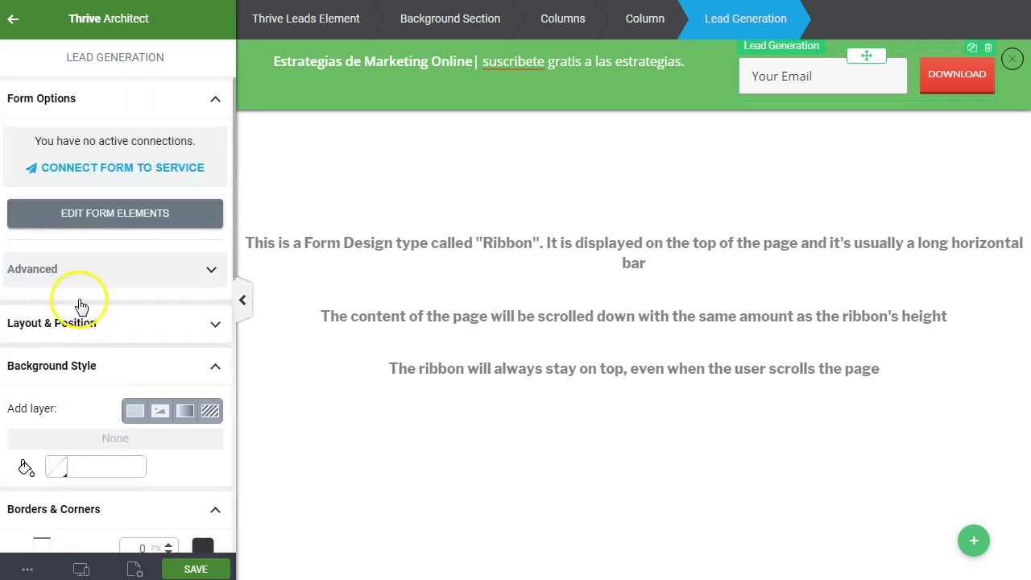
left_click(214, 100)
left_click(214, 101)
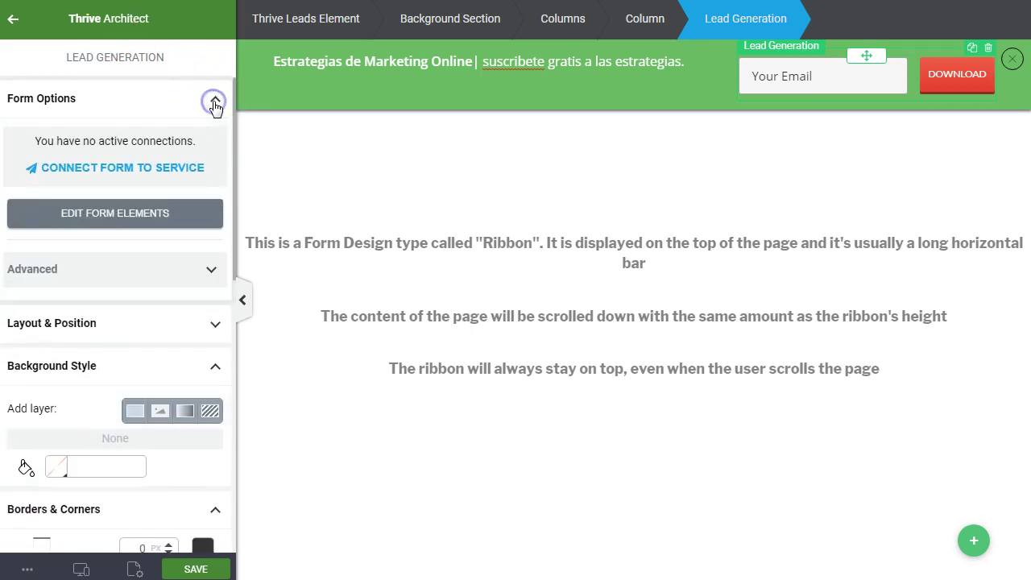
Step: Examine the API and HTML form connection options for connecting the Lead Generation form to a service
left_click(122, 167)
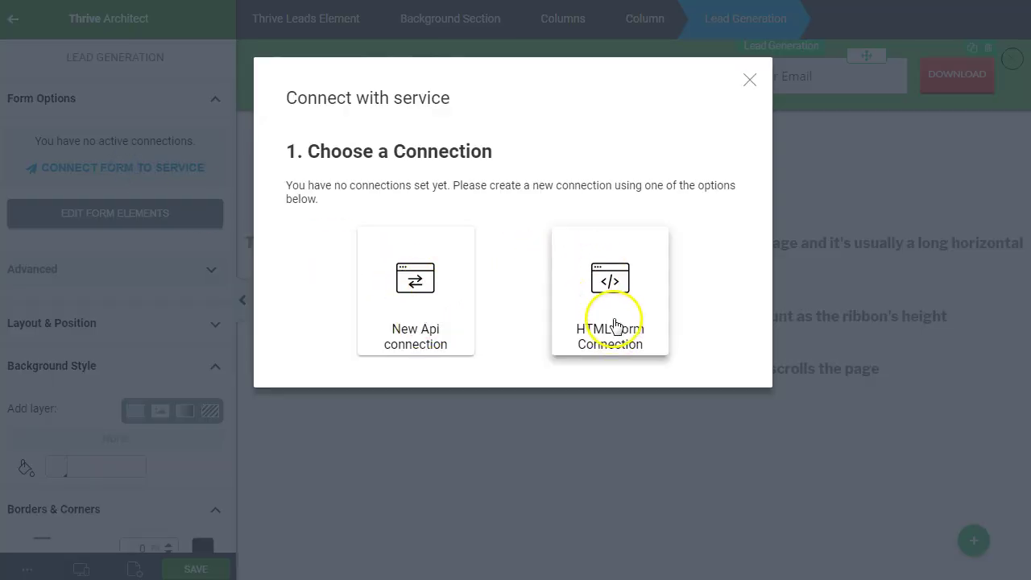
left_click(410, 337)
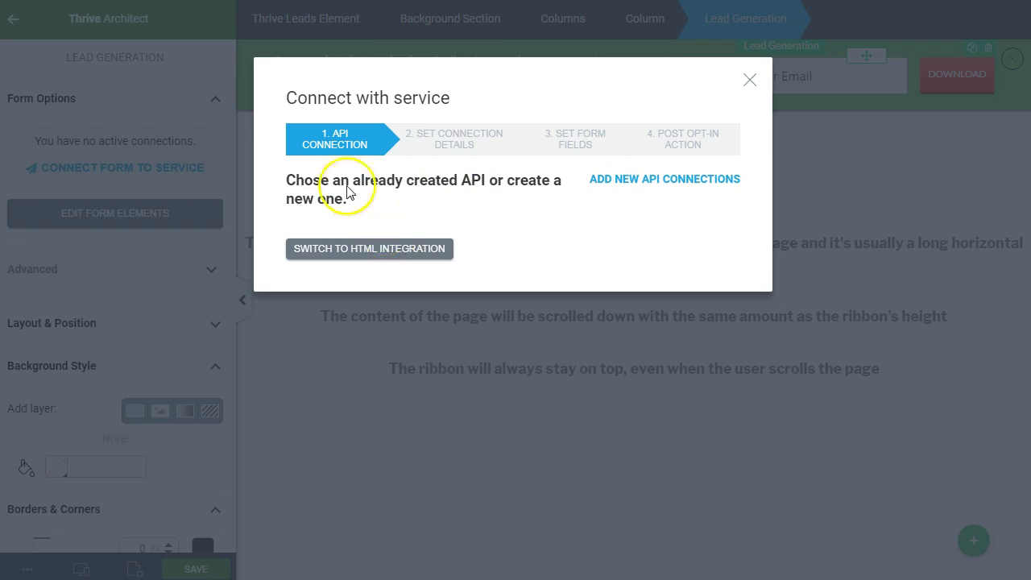
left_click(747, 80)
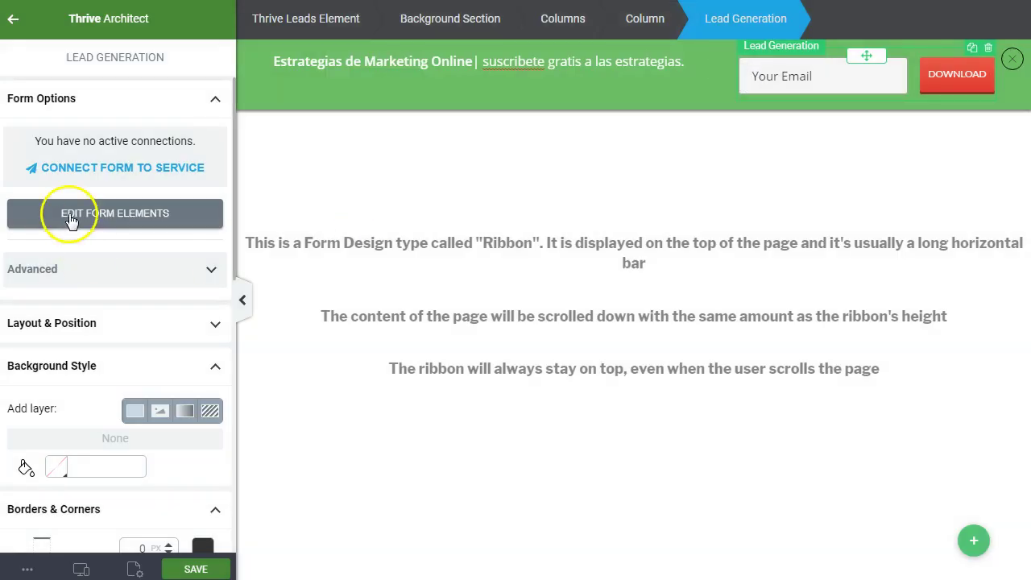
left_click(143, 171)
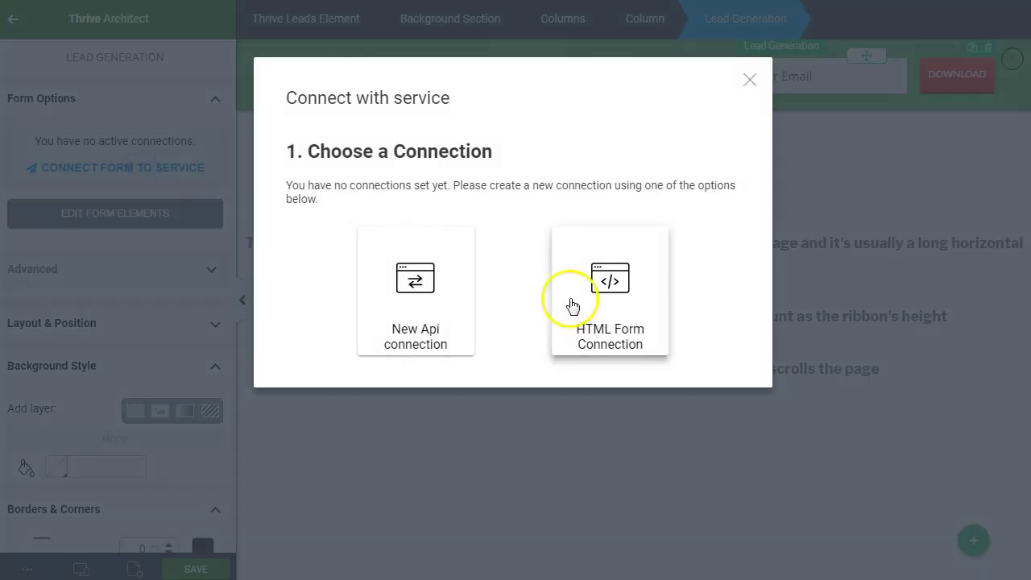
left_click(602, 281)
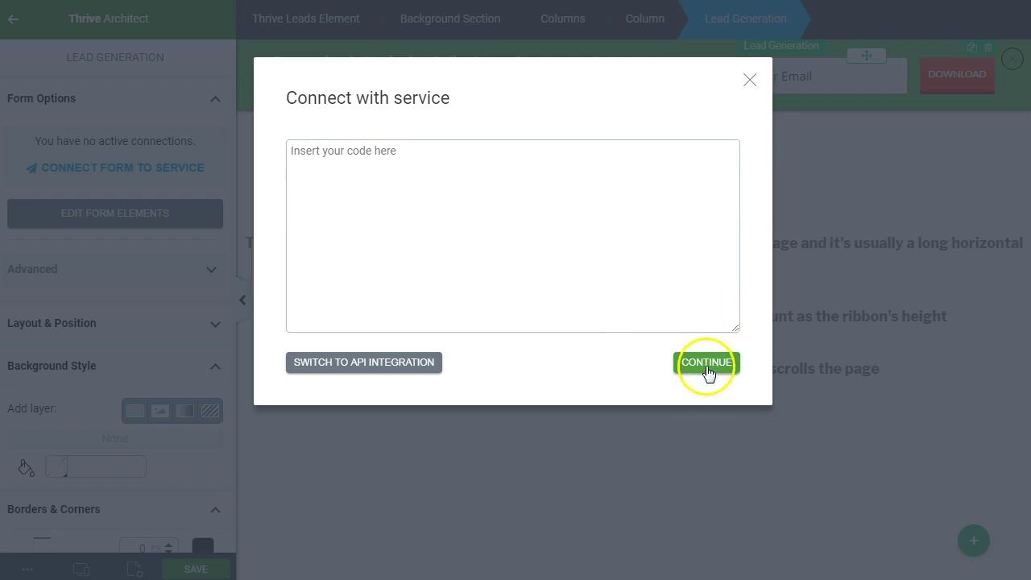
left_click(749, 81)
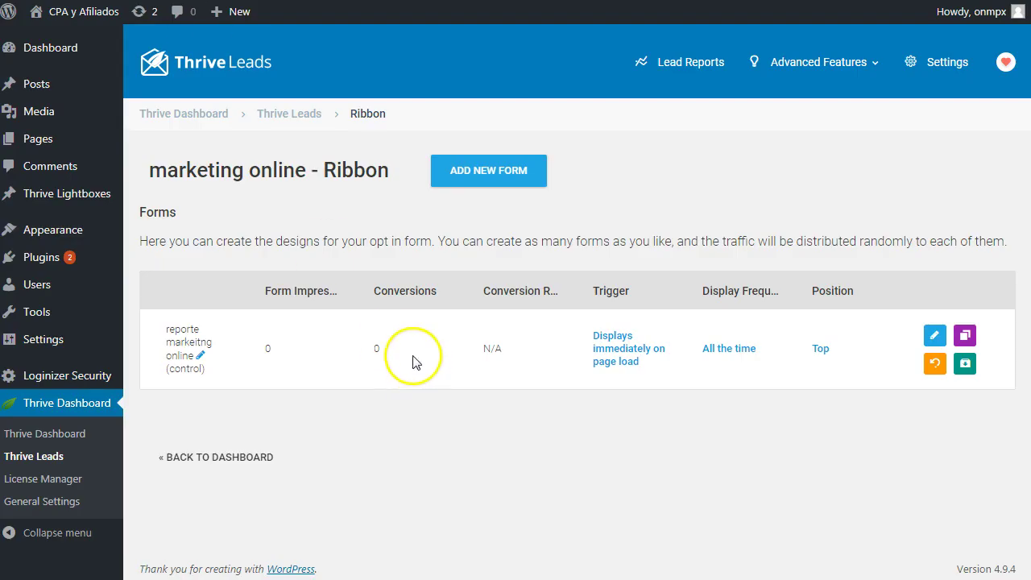
Step: Return to the Thrive Leads dashboard and expand the "CPA reporte" lead group to show its opt-in forms
left_click(63, 436)
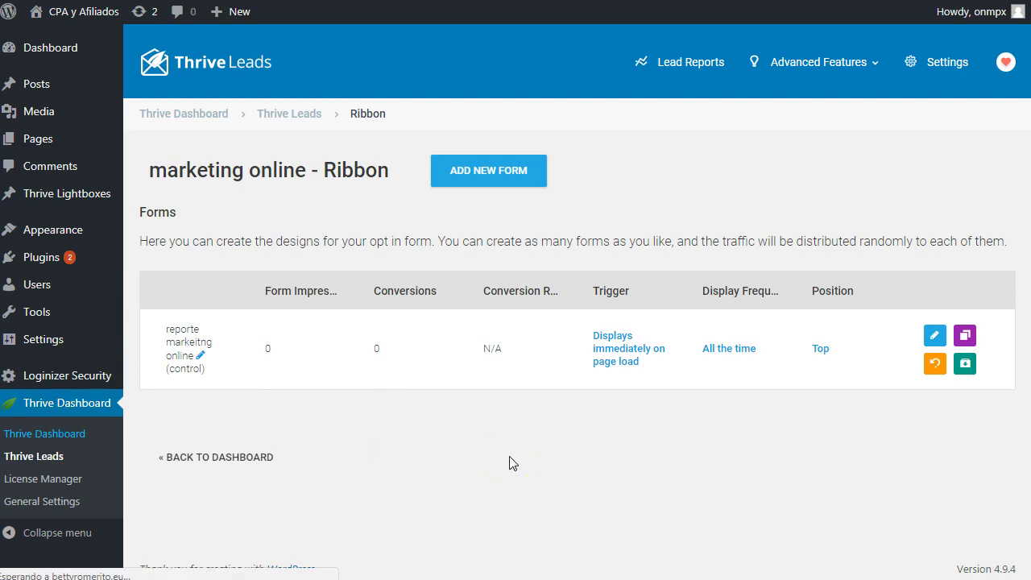
scroll(306, 330, "down", 1)
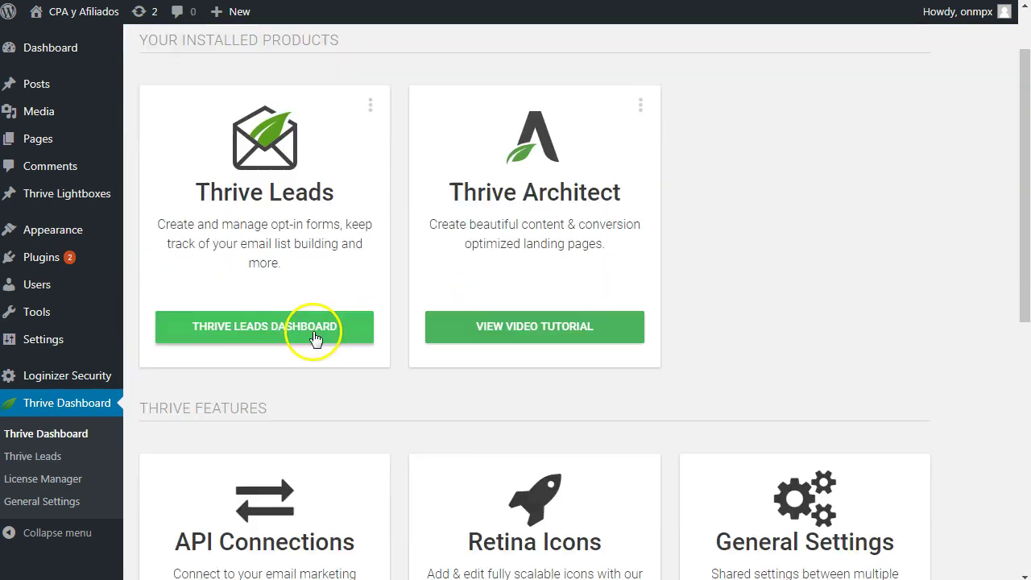
left_click(278, 328)
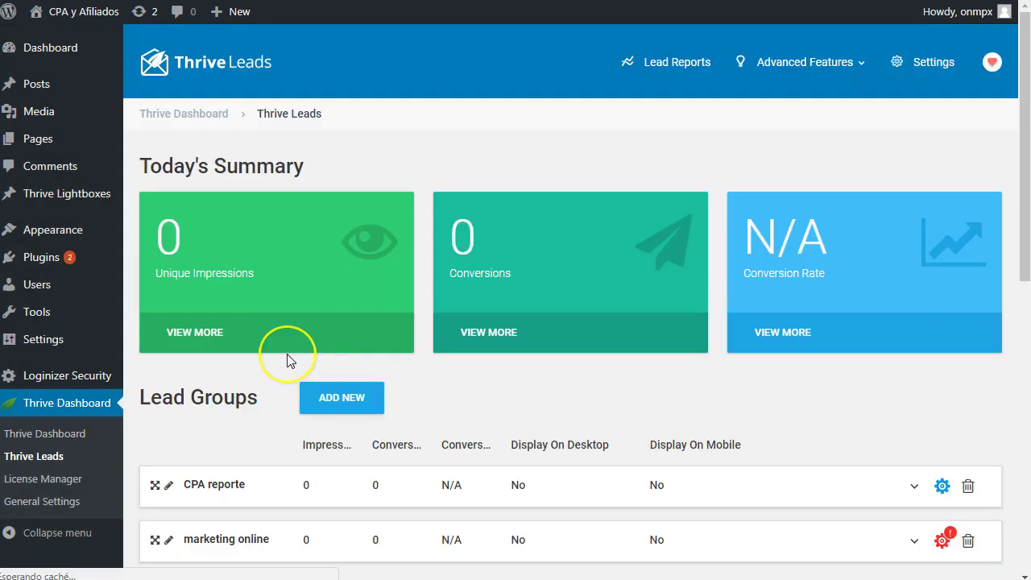
scroll(288, 358, "down", 3)
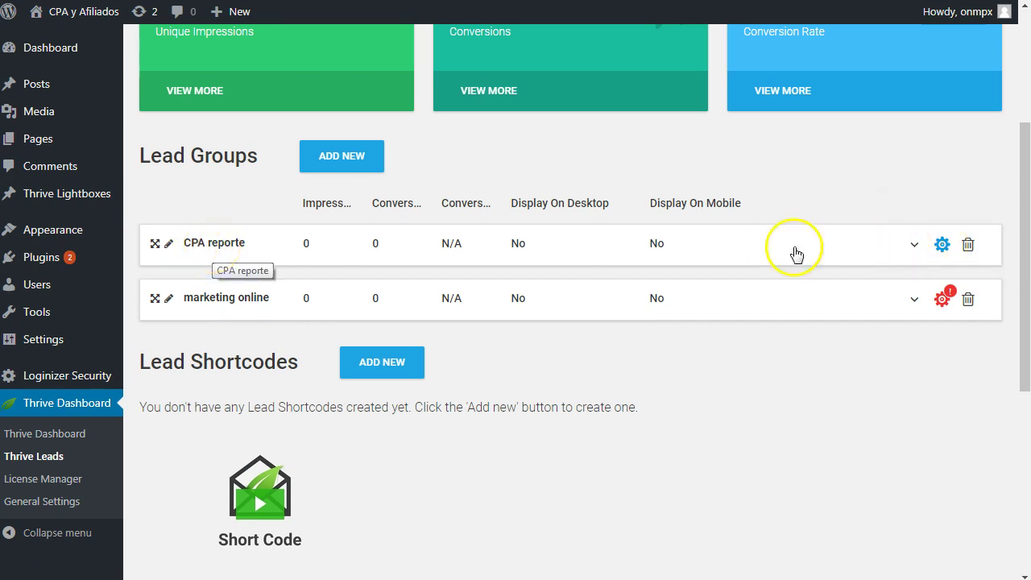
left_click(914, 244)
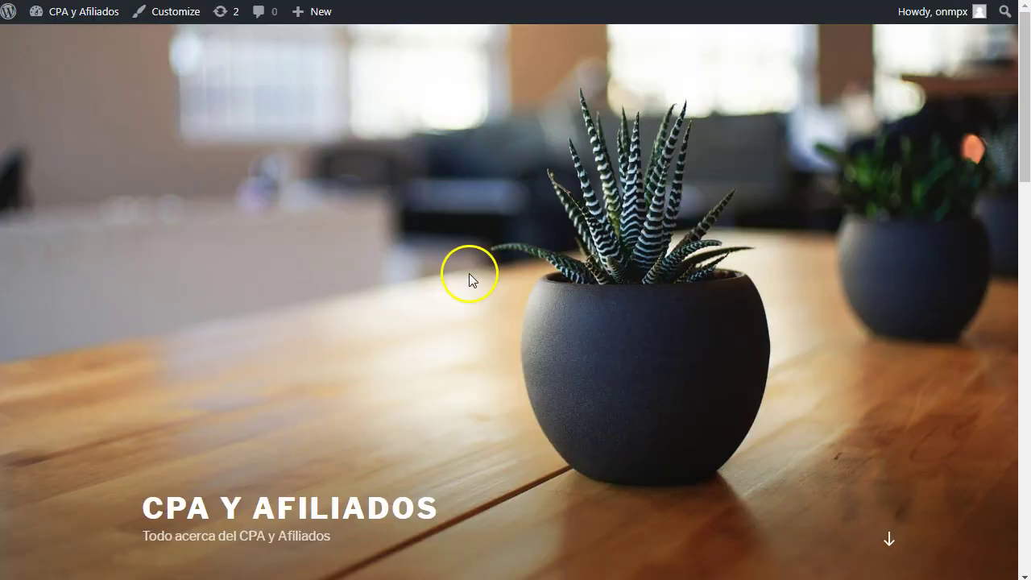
Step: Switch to the CPA y Afiliados blog homepage, look through its content and try the "DESCARGA INMEDIATA" button
scroll(470, 274, "down", 9)
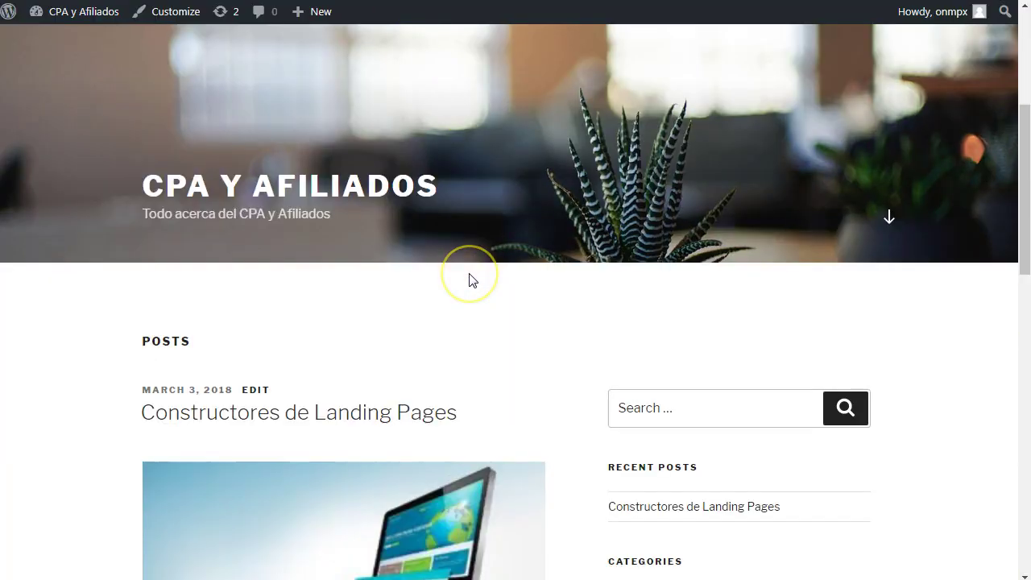
scroll(470, 278, "down", 7)
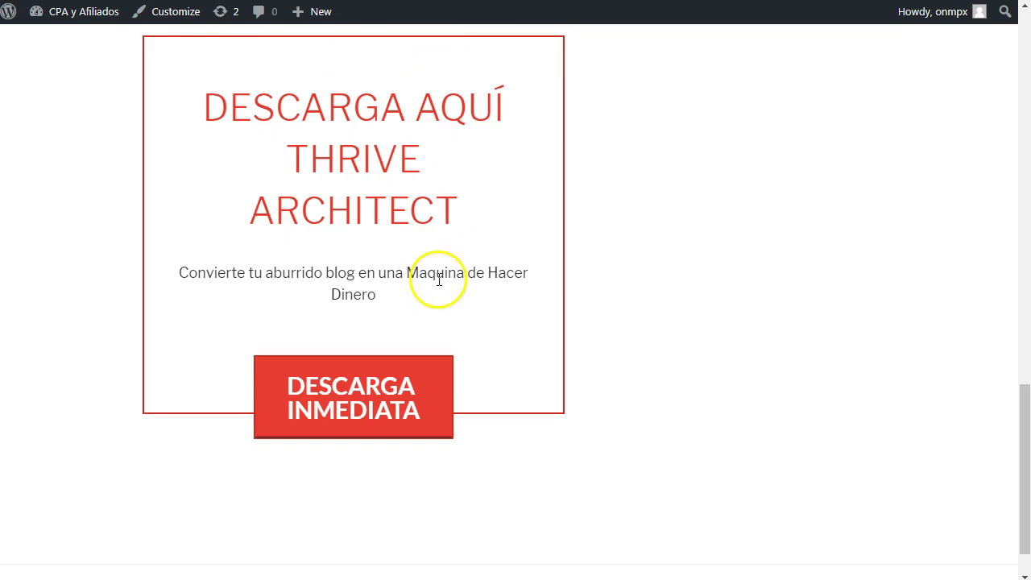
left_click(341, 385)
scroll(329, 305, "down", 7)
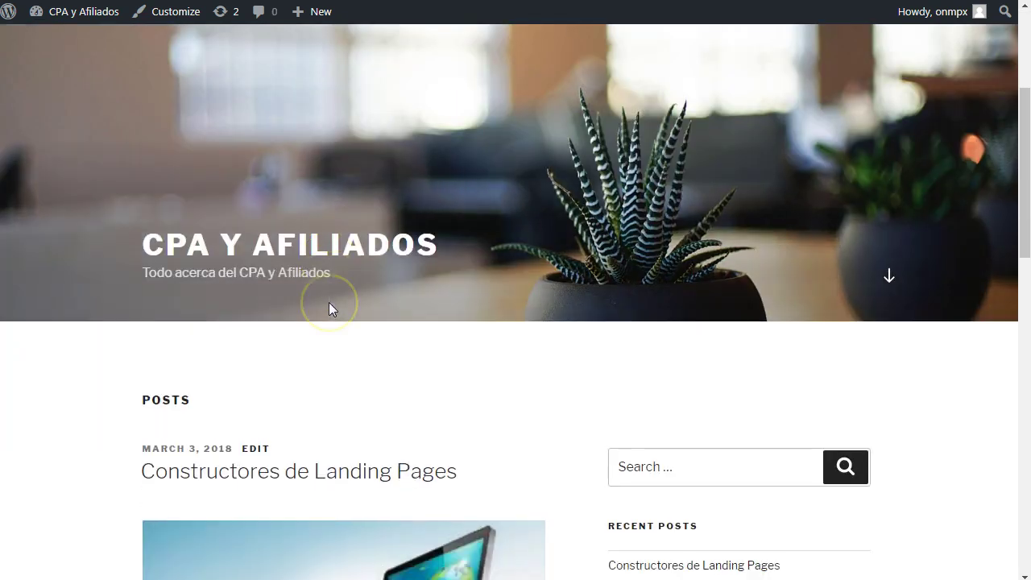
scroll(330, 306, "down", 6)
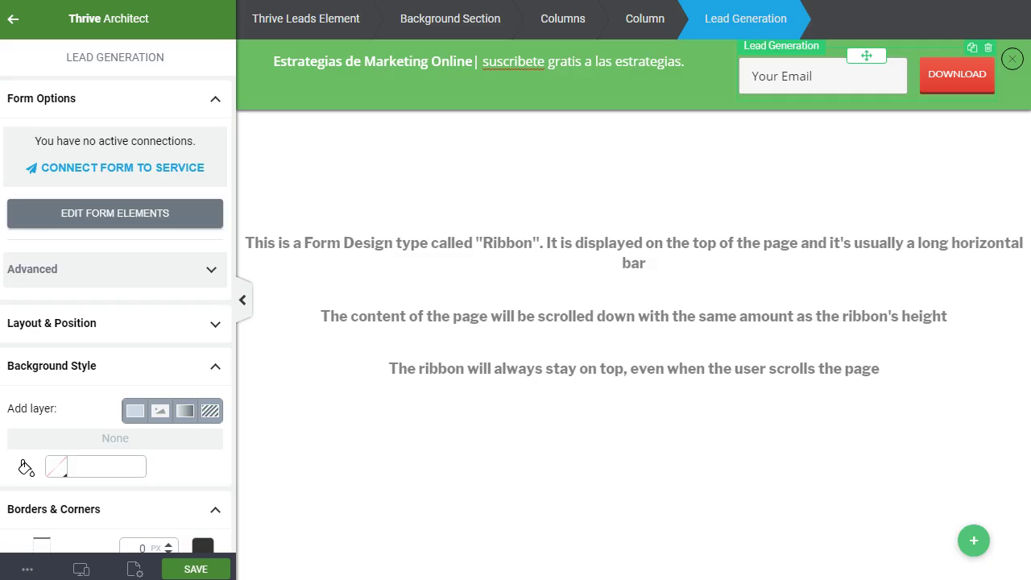
Step: Leave the ribbon editor without saving and open the design of the "CPA reporte" group's Widget form
key("alt+Left")
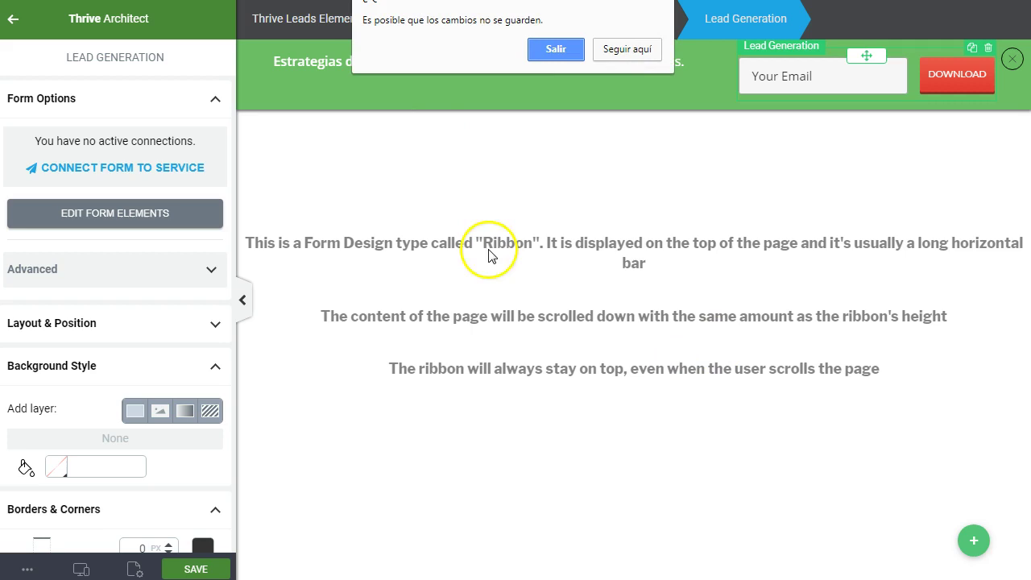
left_click(556, 49)
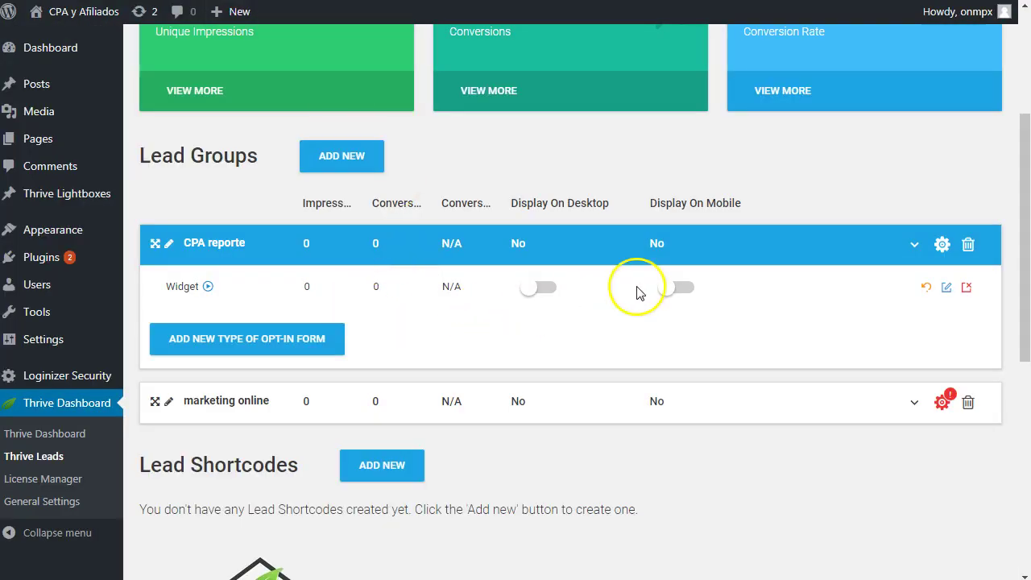
left_click(948, 288)
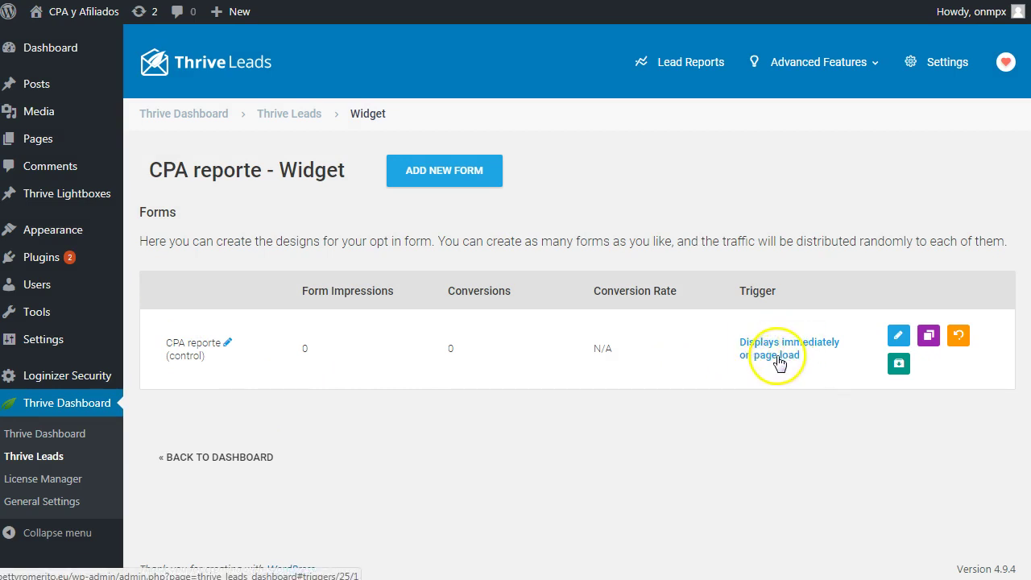
left_click(899, 336)
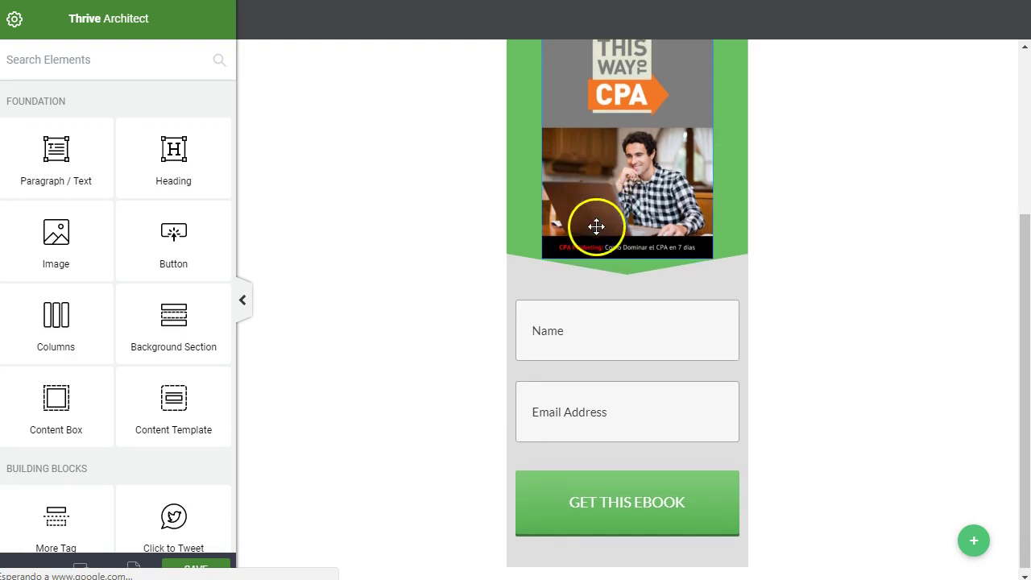
scroll(631, 408, "up", 3)
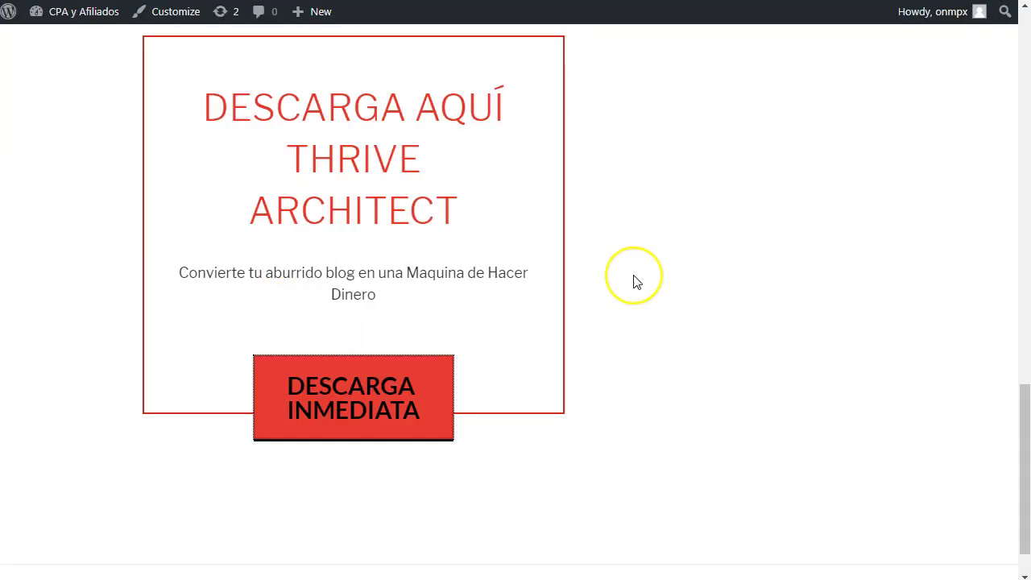
Step: Go back to the blog homepage, open the "Constructores de Landing Pages" post and look through its content and sidebar
scroll(636, 280, "up", 5)
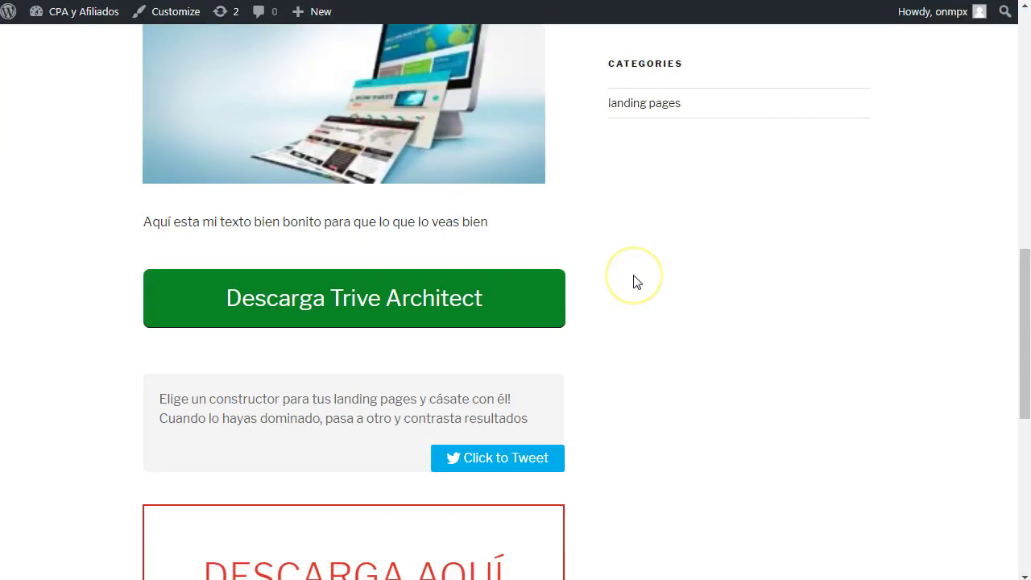
scroll(636, 281, "up", 8)
scroll(633, 281, "down", 4)
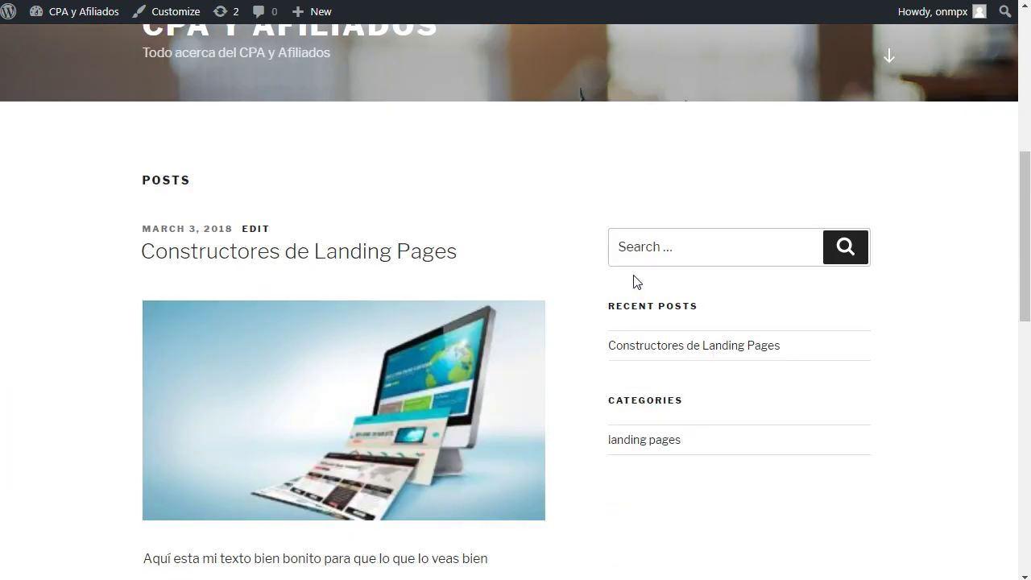
left_click(319, 253)
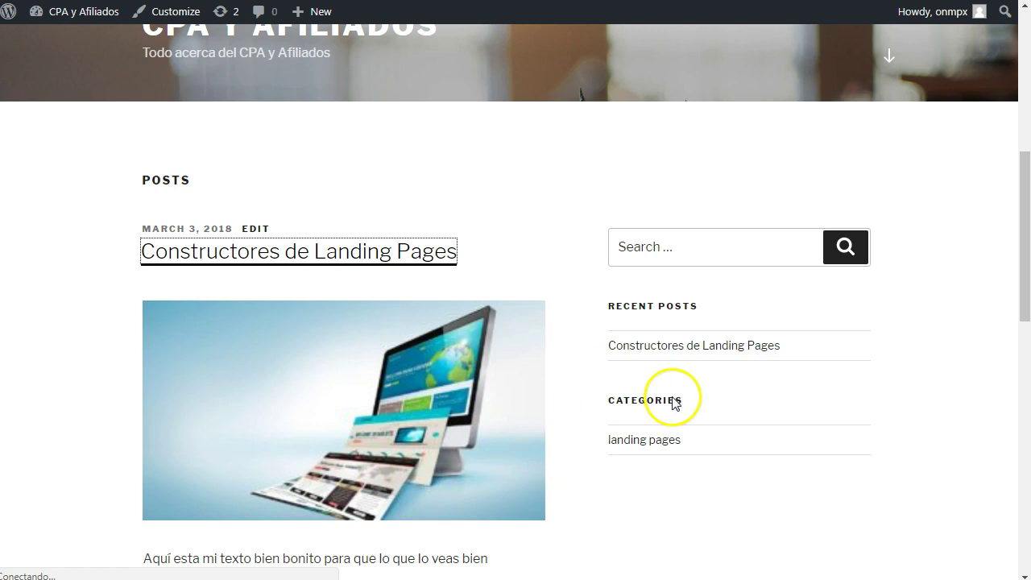
scroll(675, 402, "down", 7)
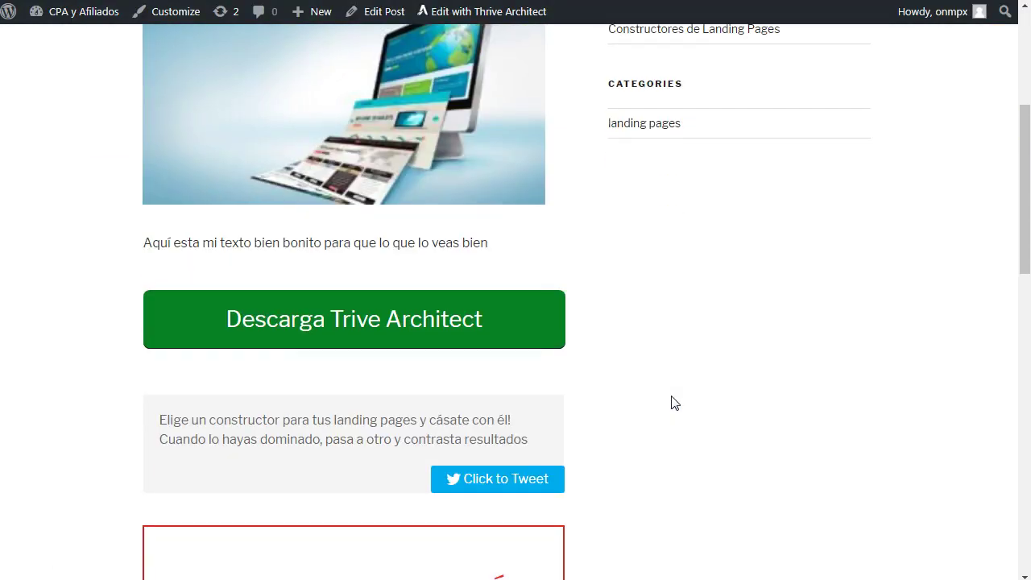
scroll(673, 402, "up", 10)
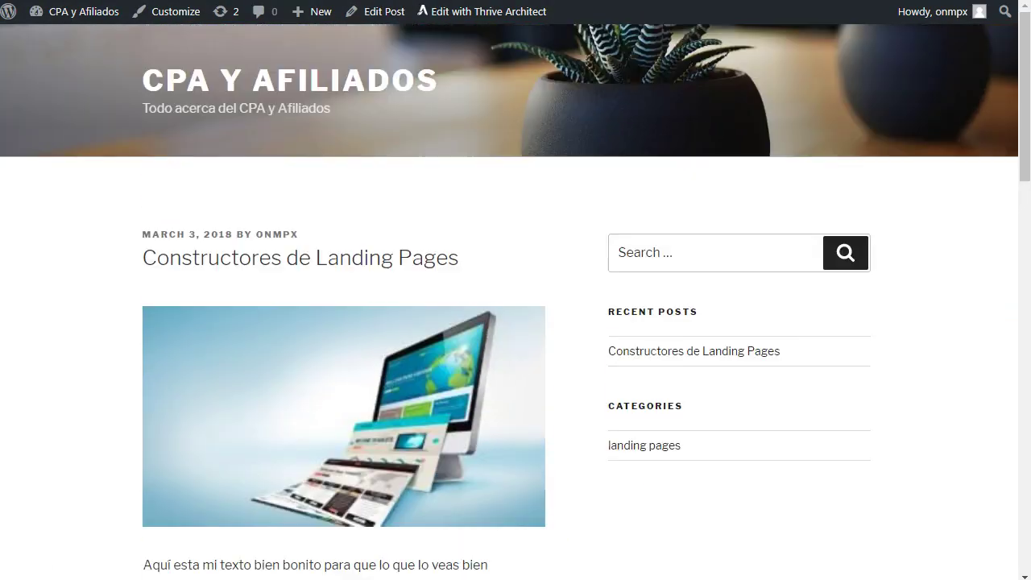